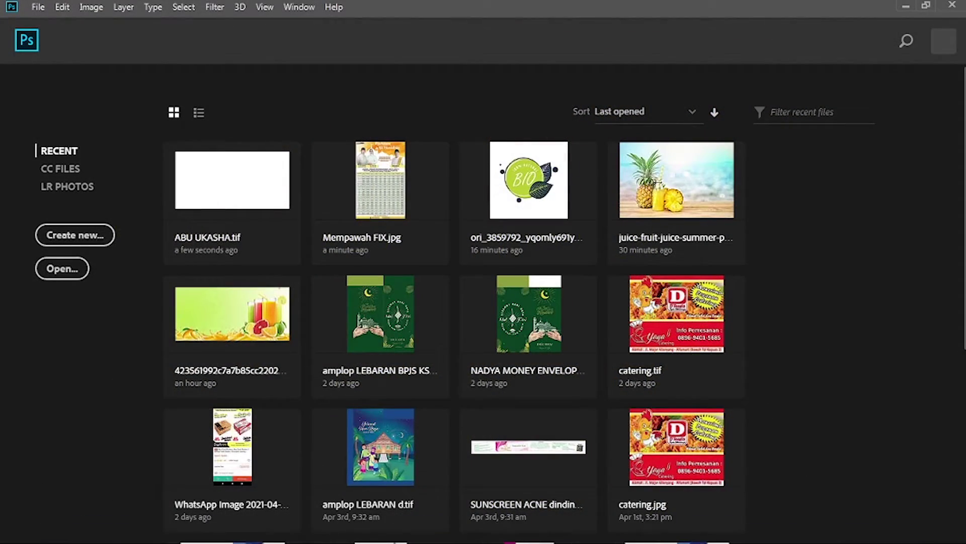
- Start a new document in centimetres and enter its width and height
click(40, 8)
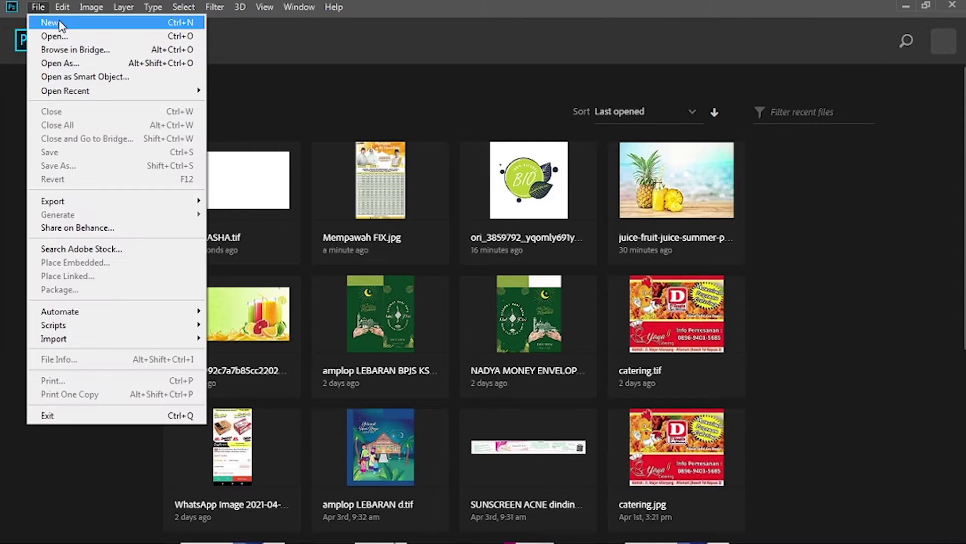
click(51, 23)
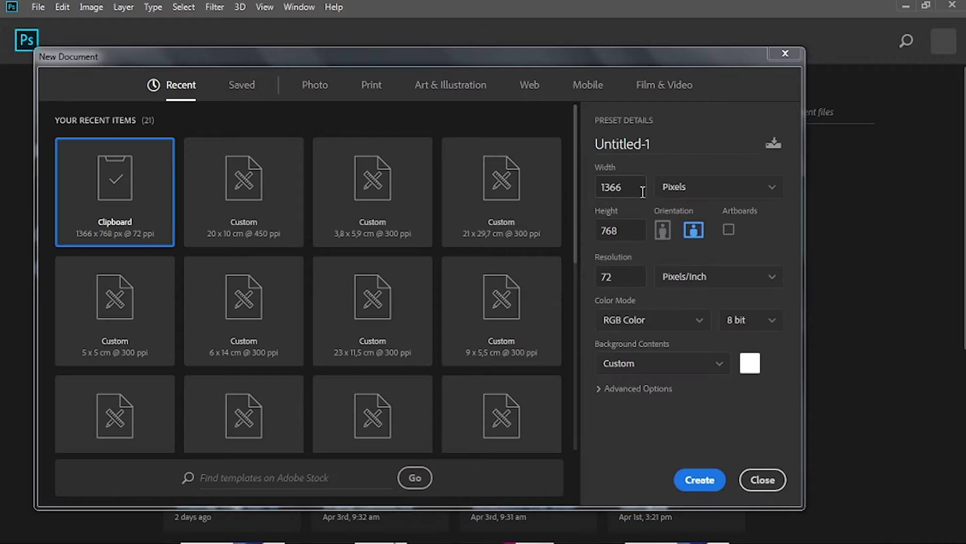
click(693, 186)
click(701, 258)
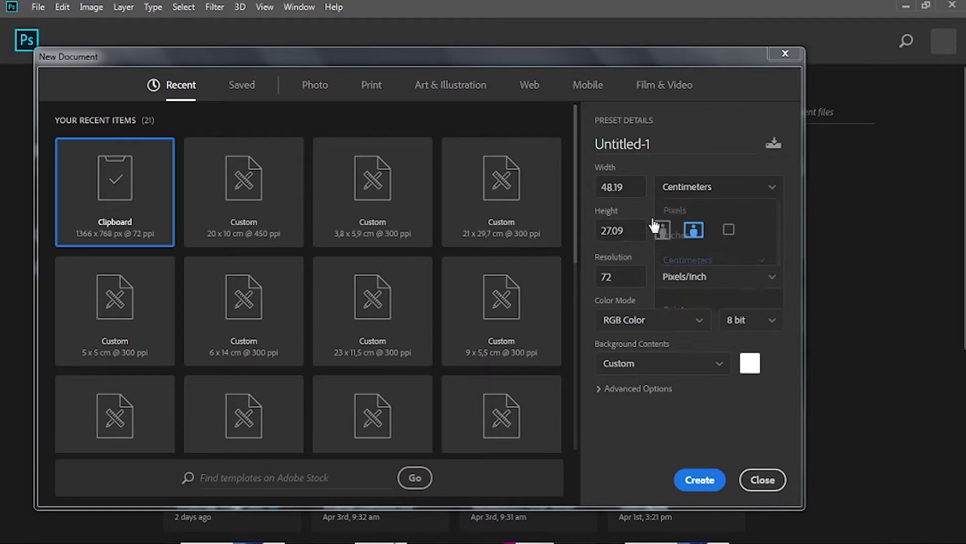
click(639, 189)
double_click(640, 189)
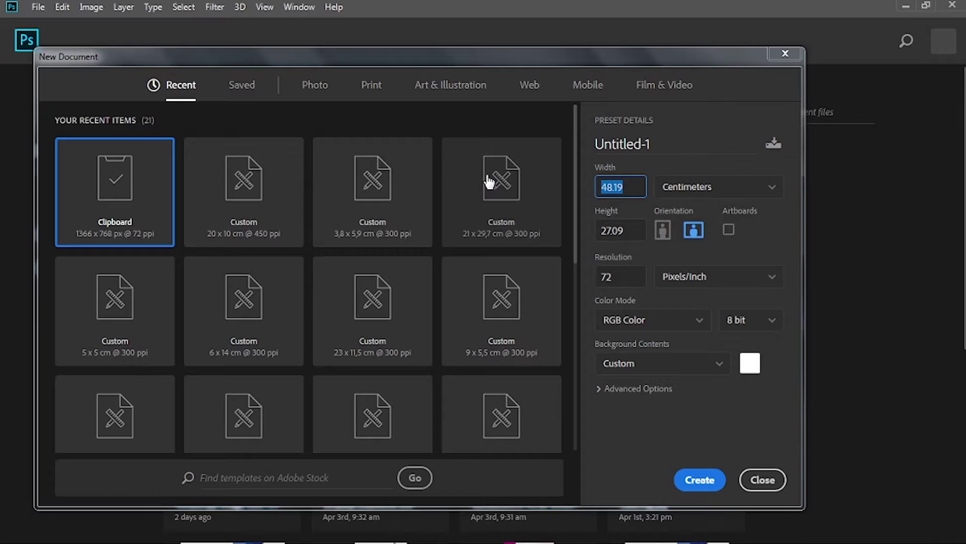
text(2)
text(00)
key(Tab)
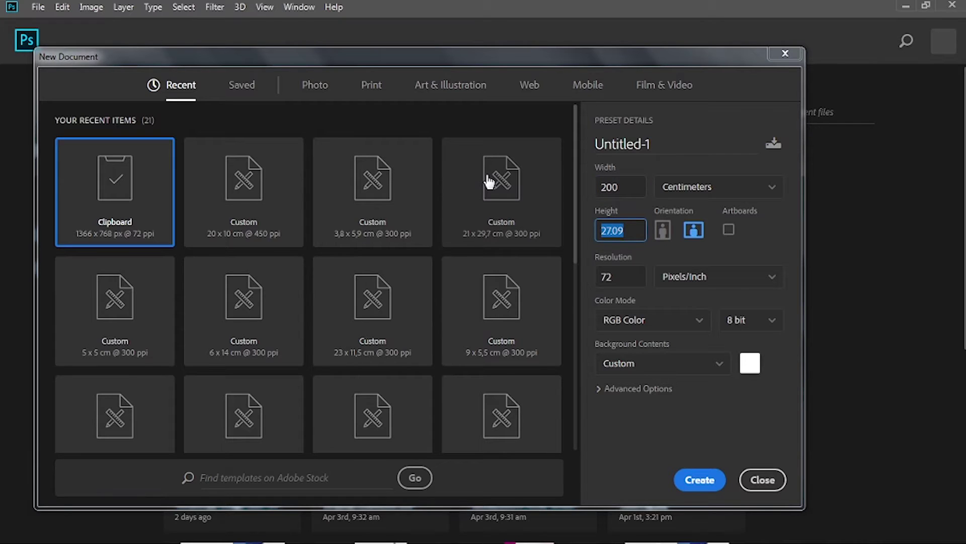
text(100)
click(624, 276)
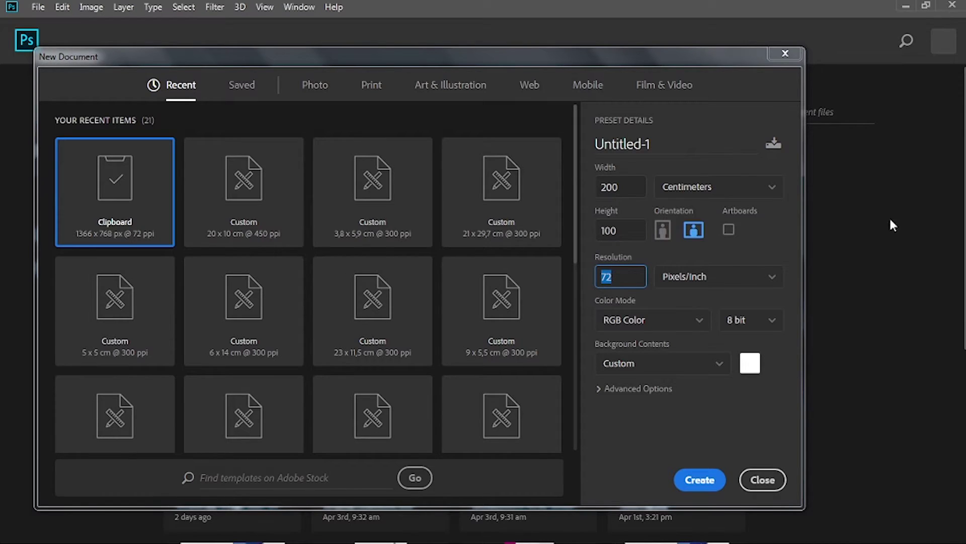
- Correct the size to 20 × 10 cm, set 450 ppi and CMYK, and create it
click(615, 190)
key(BackSpace)
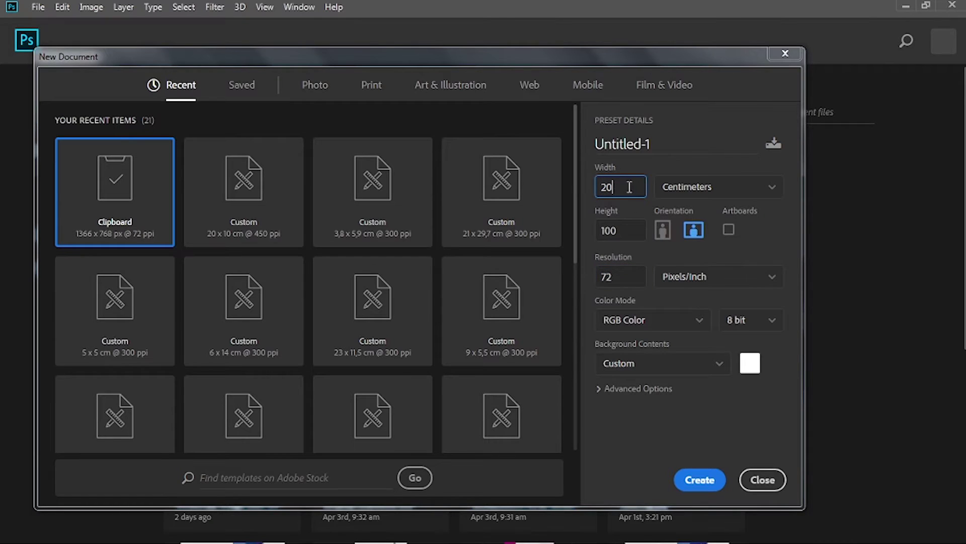
click(632, 231)
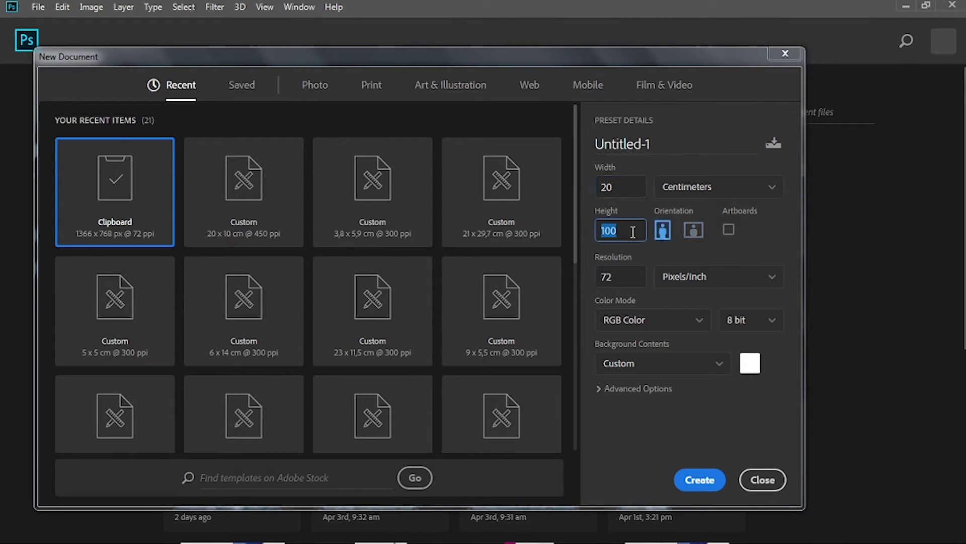
click(634, 230)
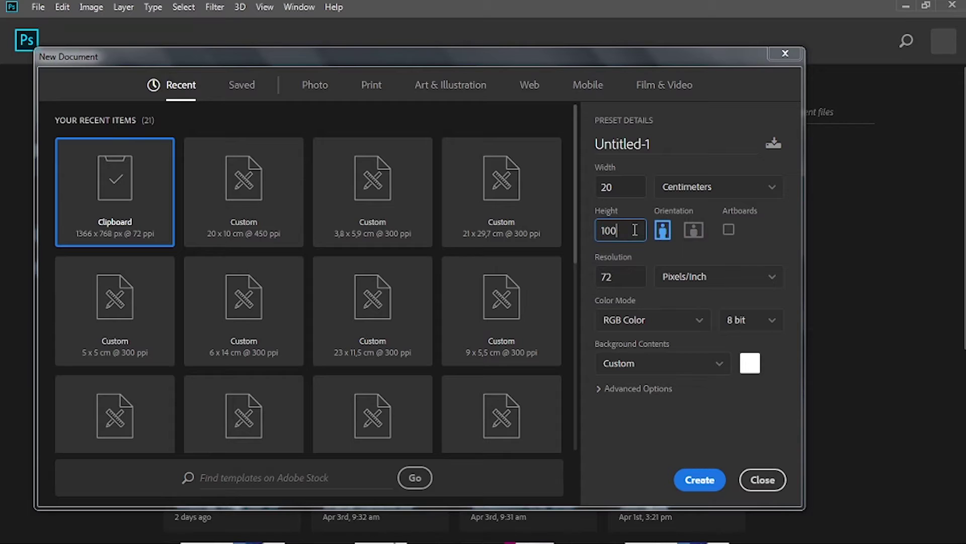
click(628, 272)
text(45)
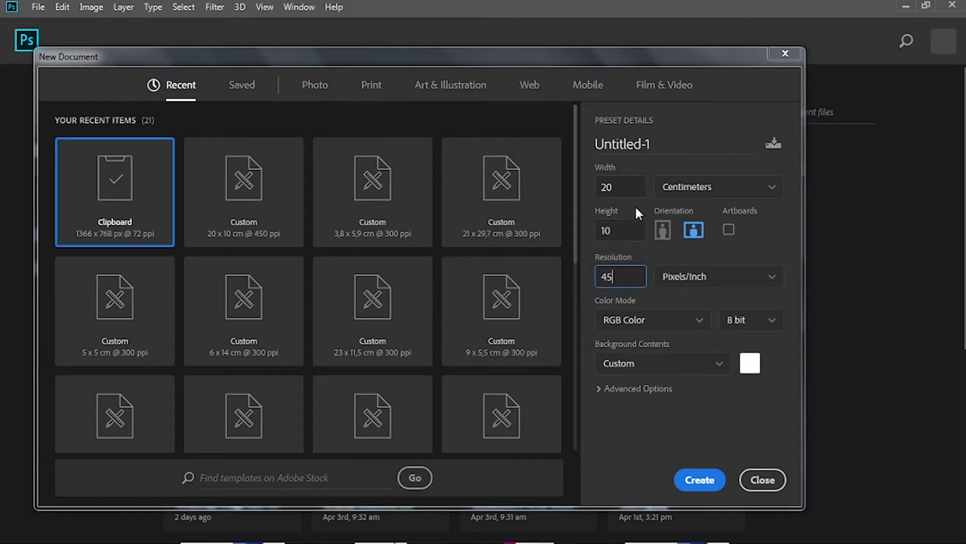
text(0)
click(685, 327)
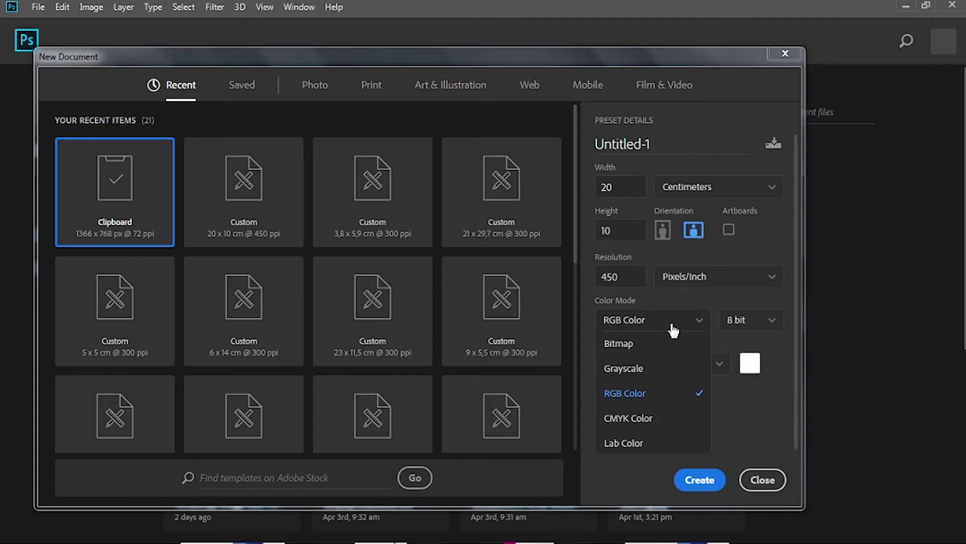
click(633, 418)
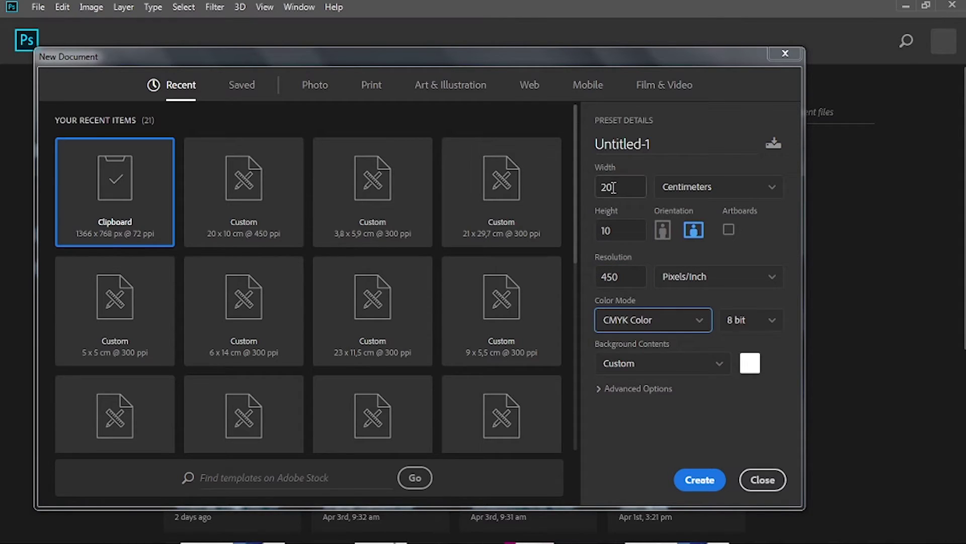
click(696, 481)
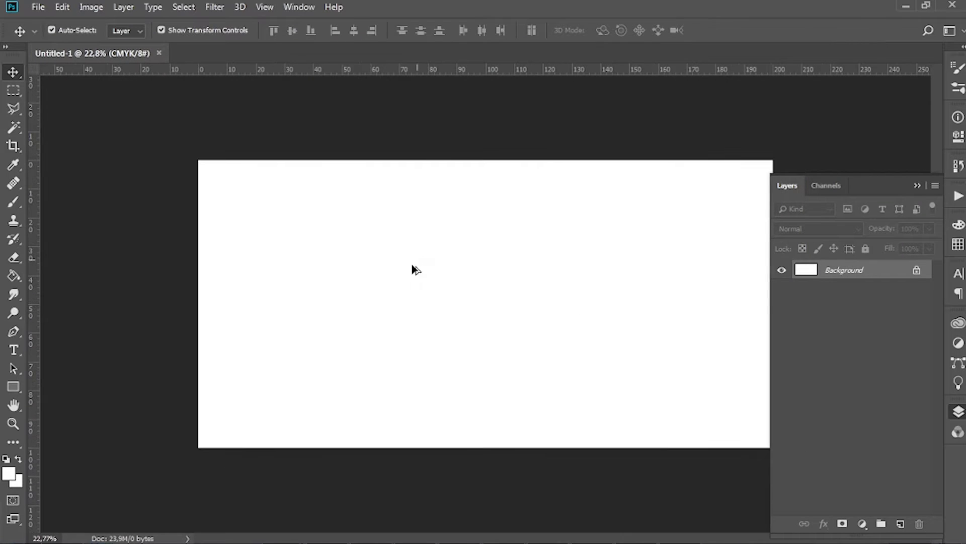
- Save the canvas as a TIFF named ABU UKASHA on the DATA (E:) drive
click(916, 183)
scroll(791, 225, up, 2)
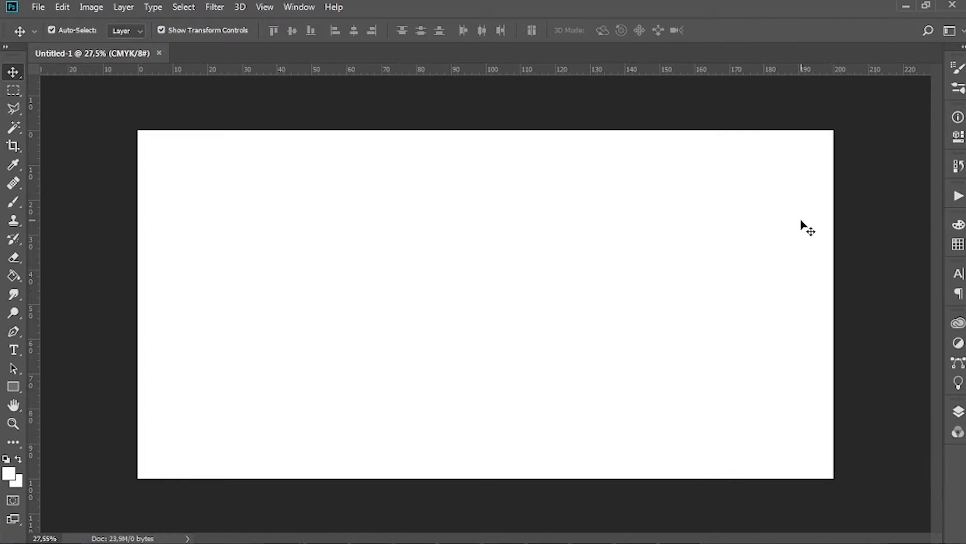
key(ctrl)
key(ctrl+shift+s)
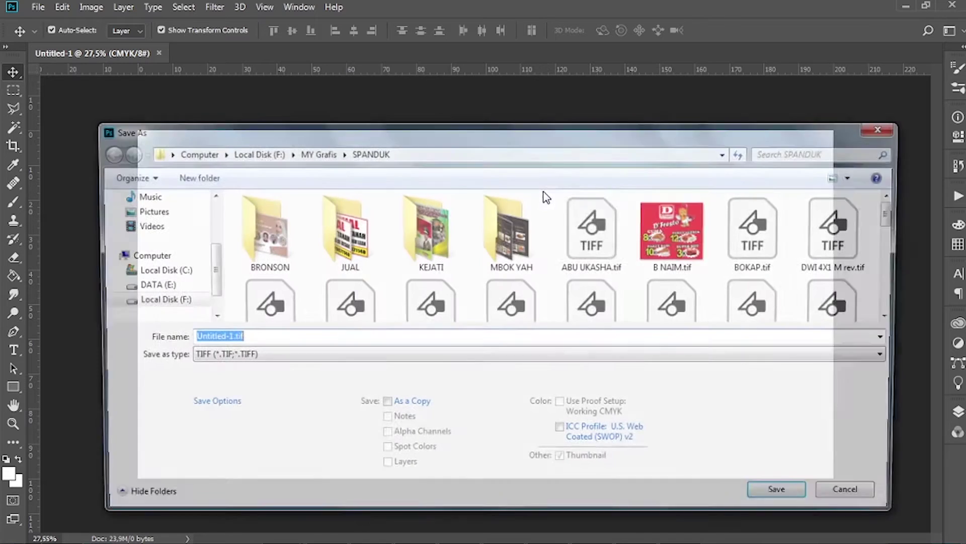
click(171, 300)
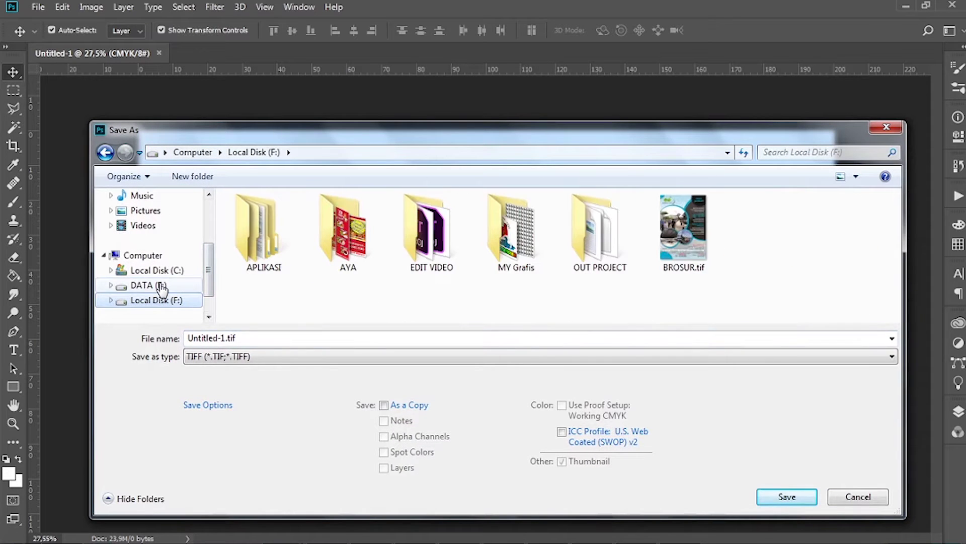
click(158, 285)
click(257, 343)
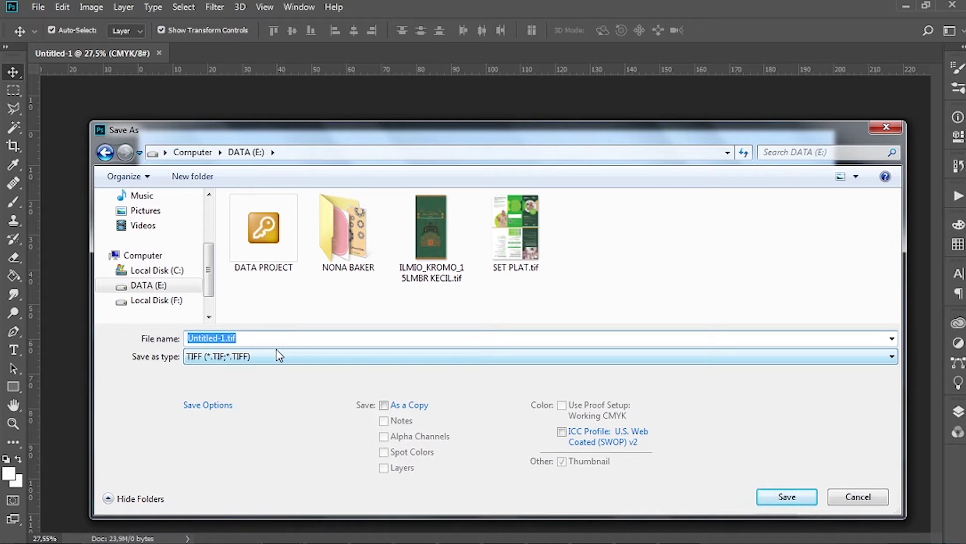
text(A)
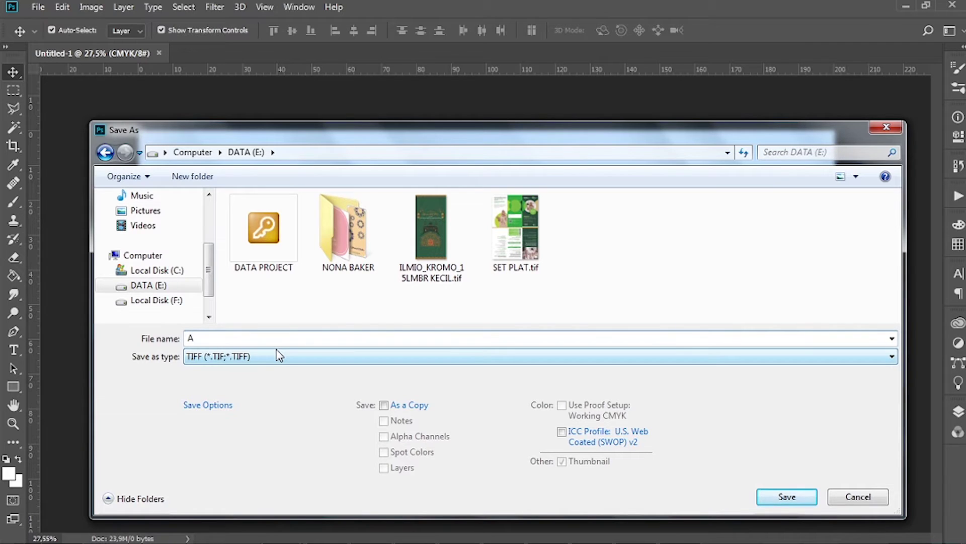
text(BU UKASHA)
click(788, 496)
- Accept the TIFF options, add a horizontal guide about 30 mm down, and save
click(623, 118)
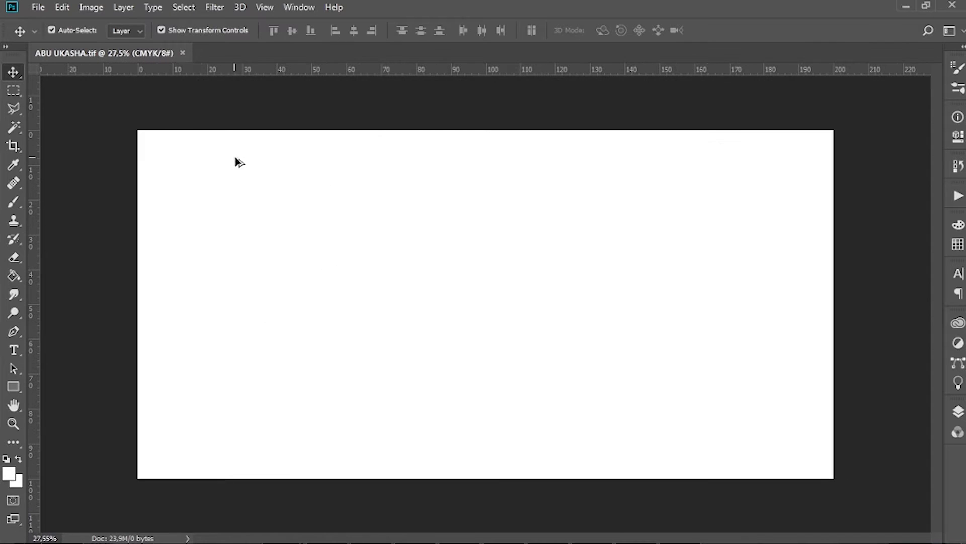
click(13, 90)
key(v)
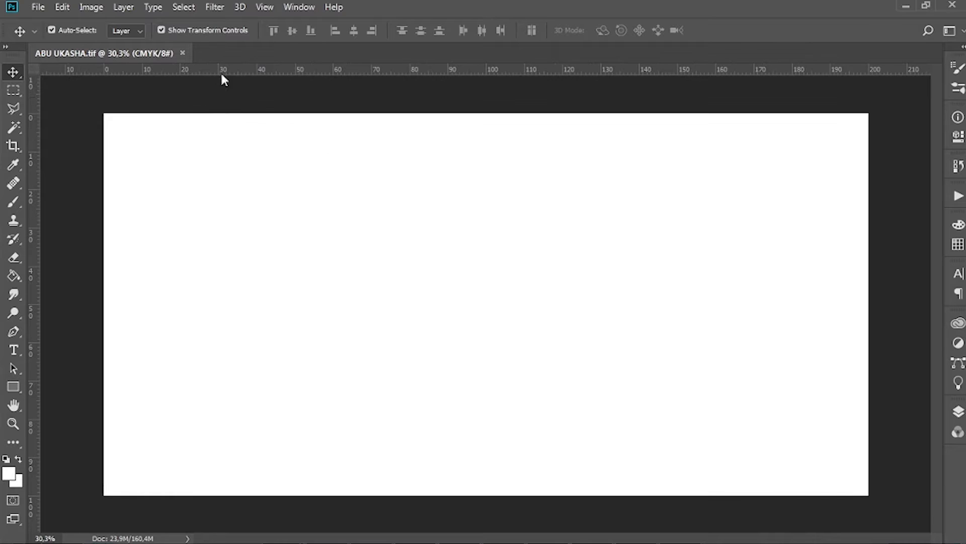
mouse_move(224, 69)
mouse_down()
mouse_move(243, 207)
mouse_move(257, 228)
mouse_up()
scroll(453, 241, down, 3)
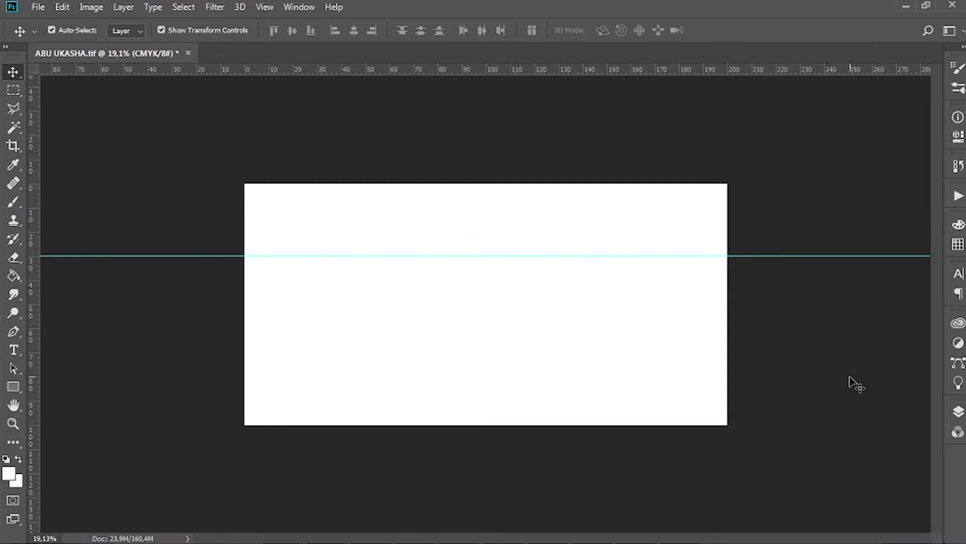
key(ctrl)
key(ctrl+s)
- Hide Group 3's badge text, yellow circle and Aneka Minuman & Jus Buah title layers
click(960, 412)
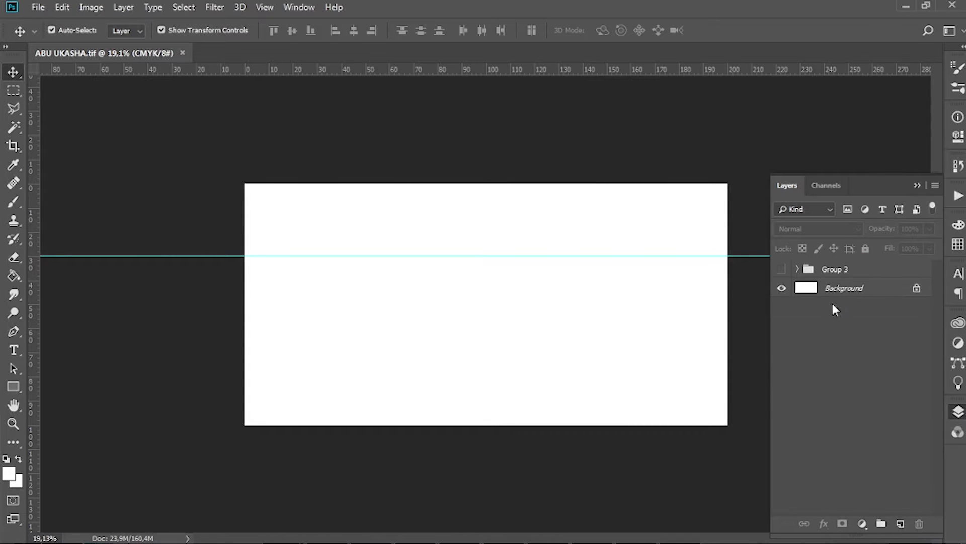
click(797, 270)
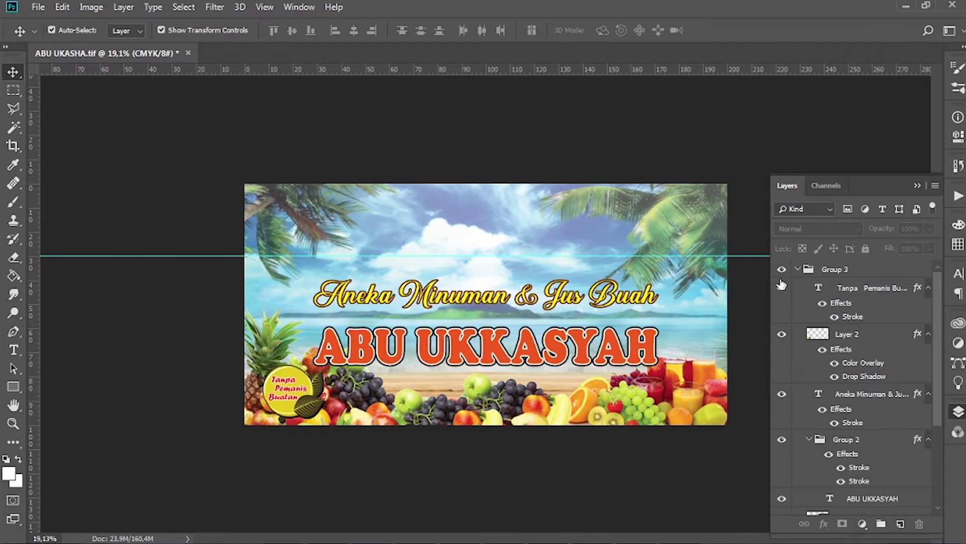
click(782, 287)
click(782, 334)
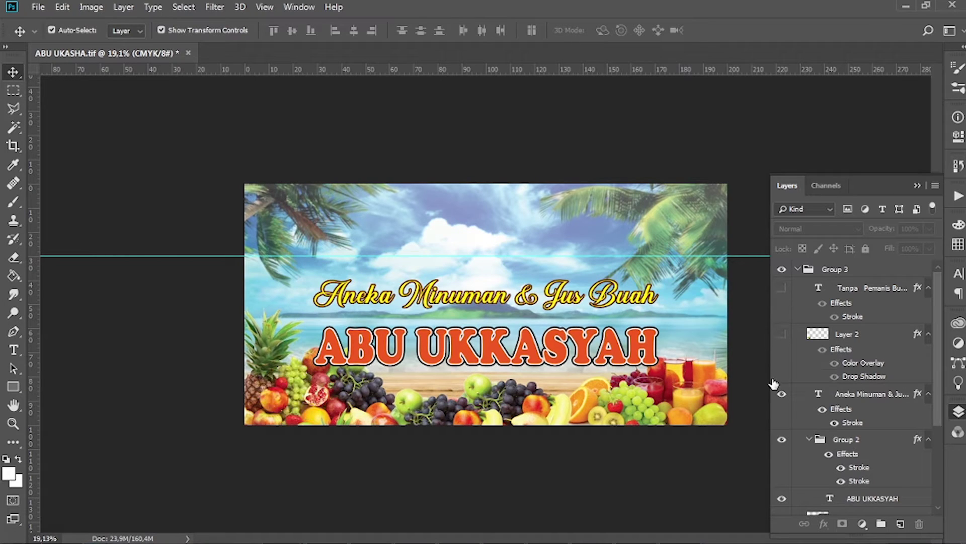
click(782, 394)
click(782, 438)
click(781, 498)
scroll(795, 468, down, 3)
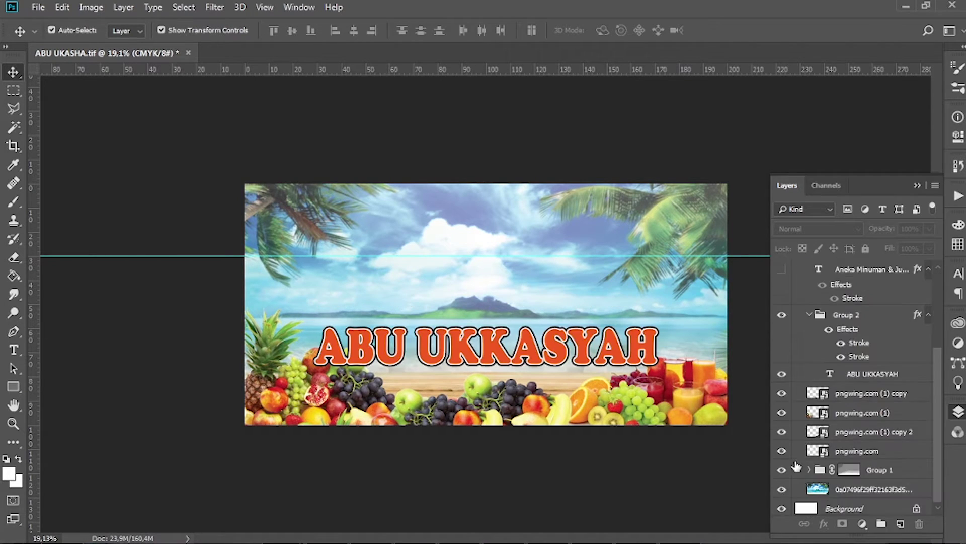
- Collapse Group 2 and hide its ABU UKKASYAH title and fruit layers
click(814, 315)
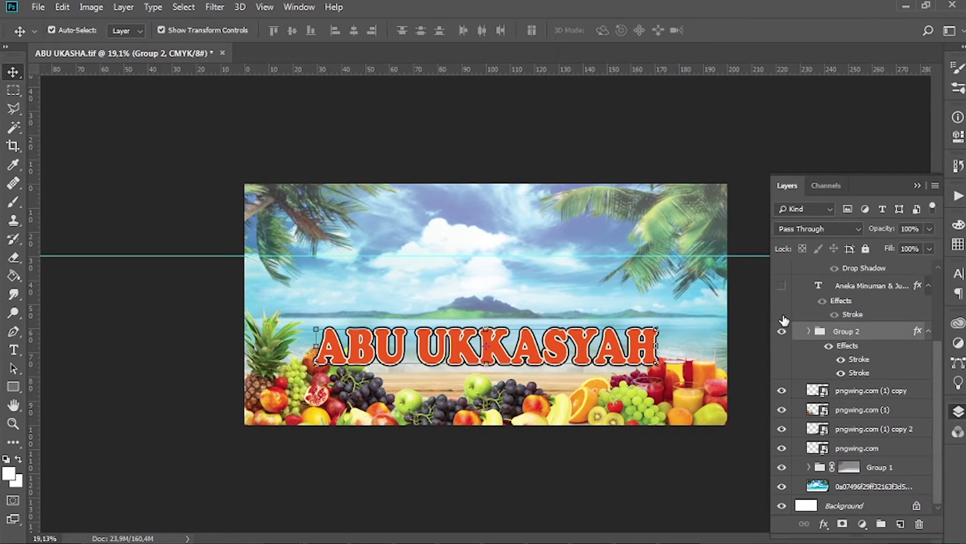
drag(782, 331, 784, 468)
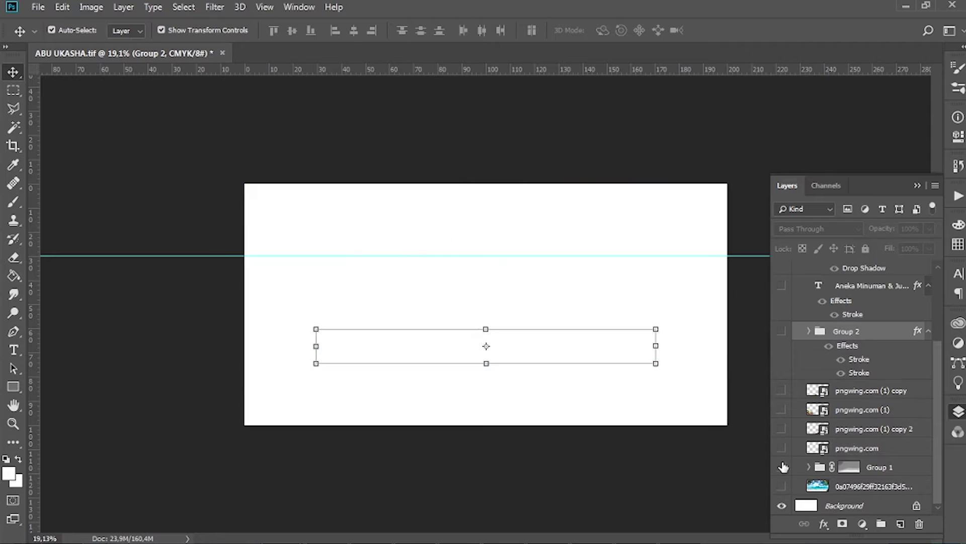
scroll(682, 448, up, 1)
click(733, 459)
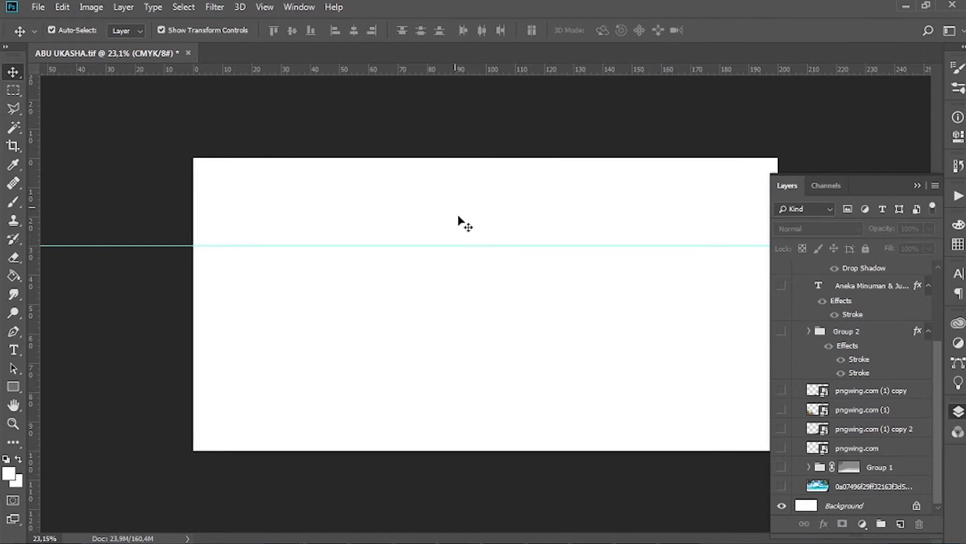
scroll(443, 214, down, 1)
scroll(428, 211, down, 1)
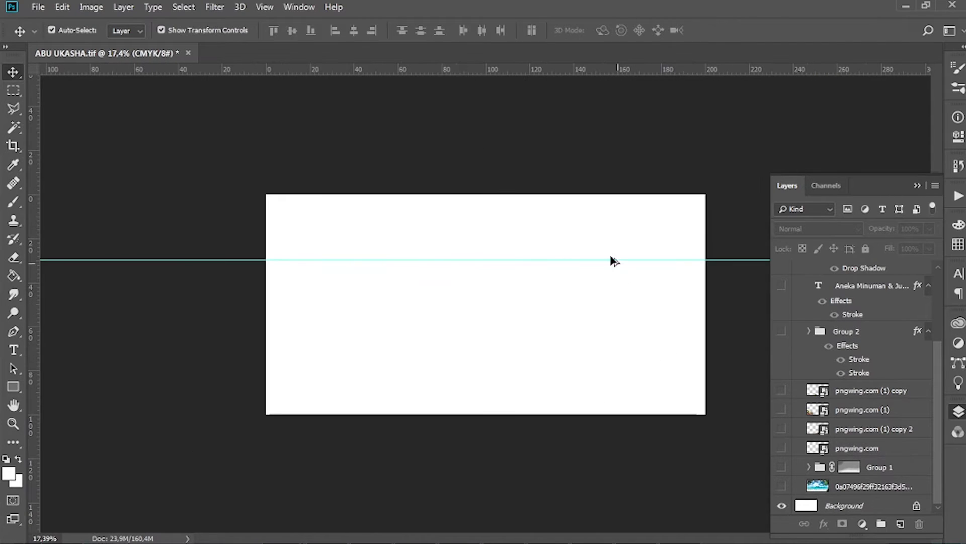
- Show the beach photo layer and the expanded Group 1 wooden-plank overlay
click(782, 487)
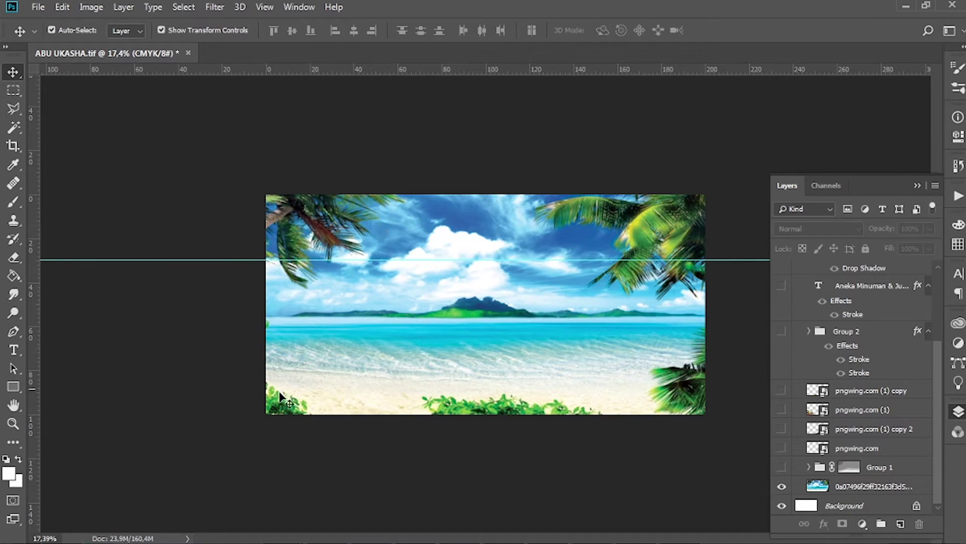
click(810, 467)
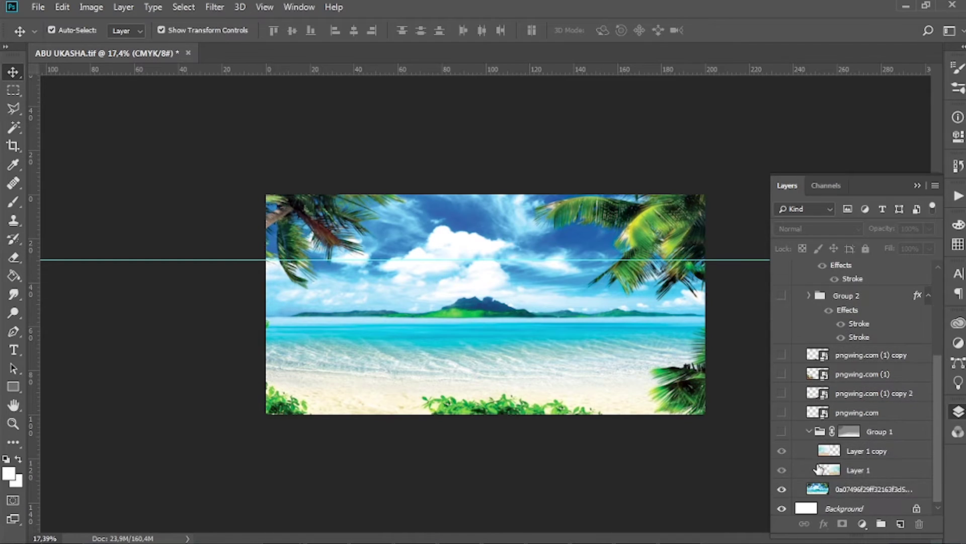
click(780, 432)
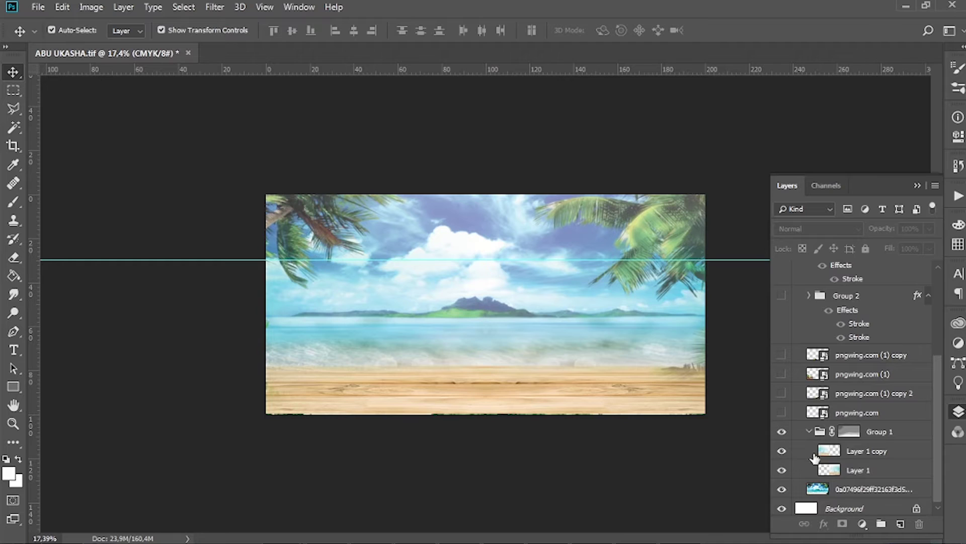
- Select Layer 1 copy, Layer 1 and finally the Group 1 layer mask
click(859, 449)
click(862, 468)
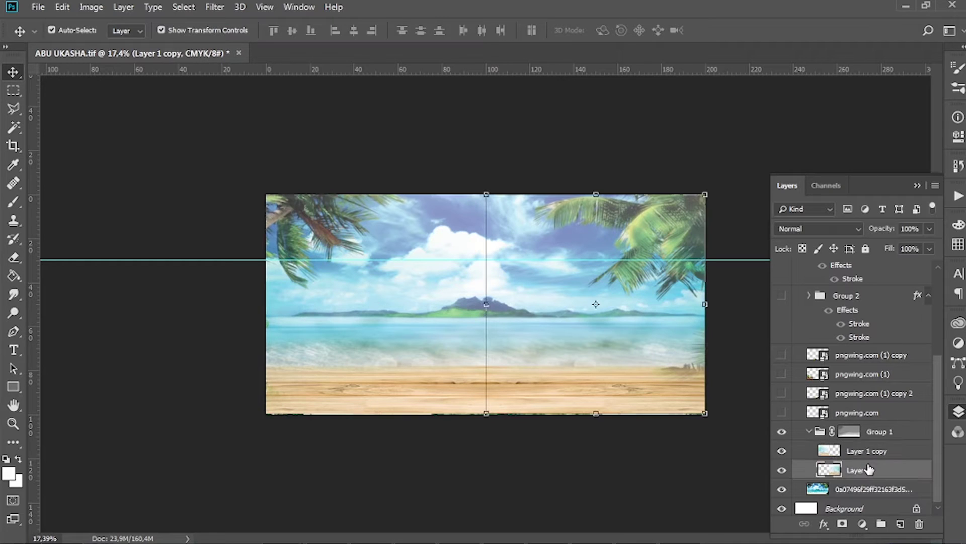
click(868, 453)
click(866, 470)
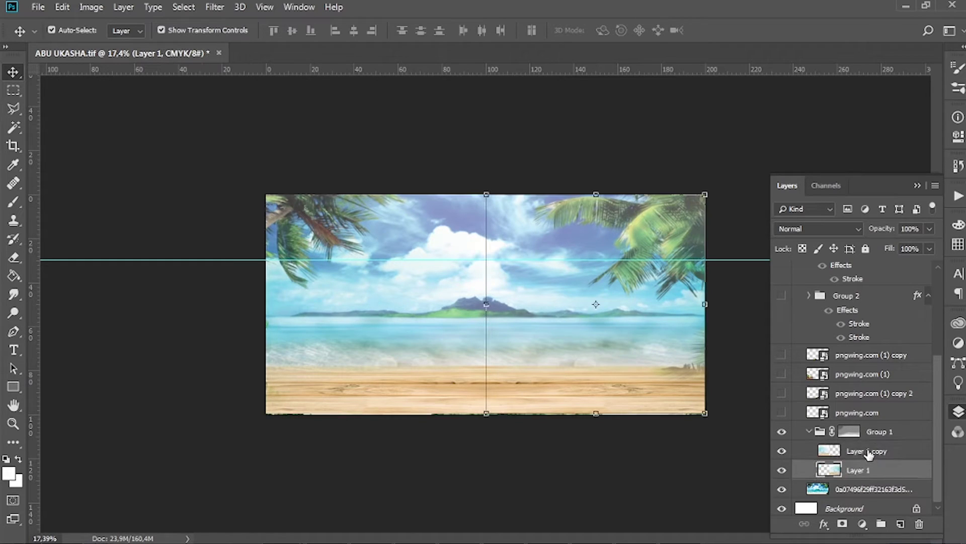
click(867, 452)
click(866, 469)
click(850, 434)
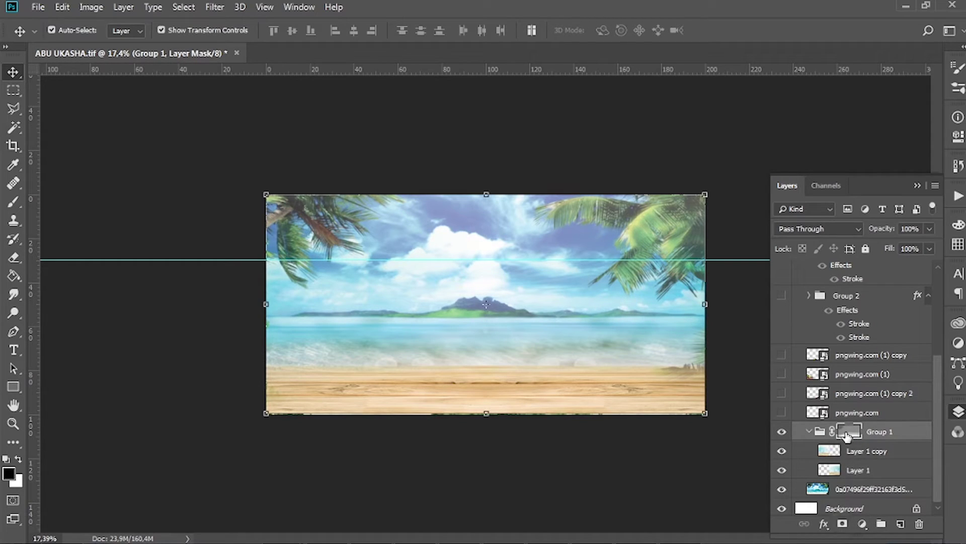
- Collapse Group 1, expand Group 2 and show the Aneka Minuman & Jus Buah text
click(809, 432)
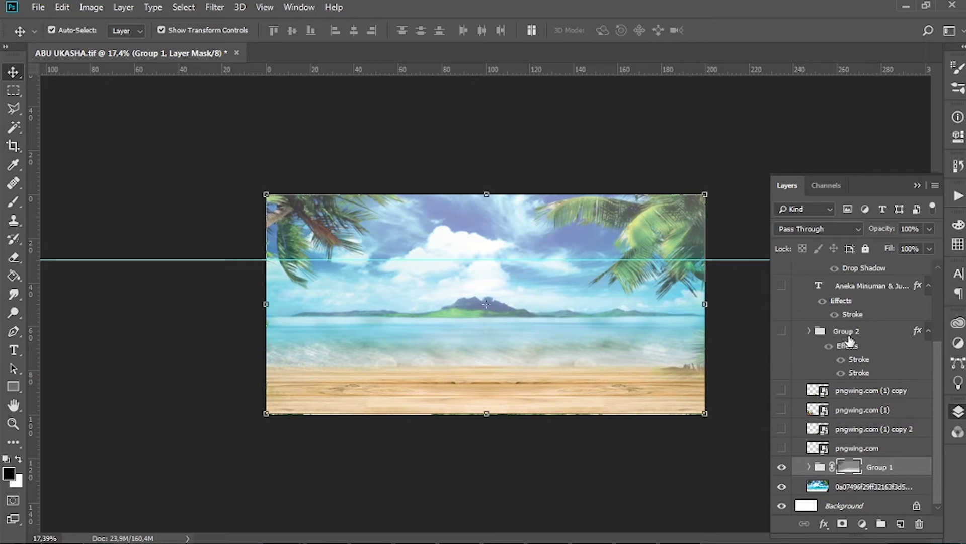
scroll(848, 348, up, 3)
scroll(831, 403, up, 2)
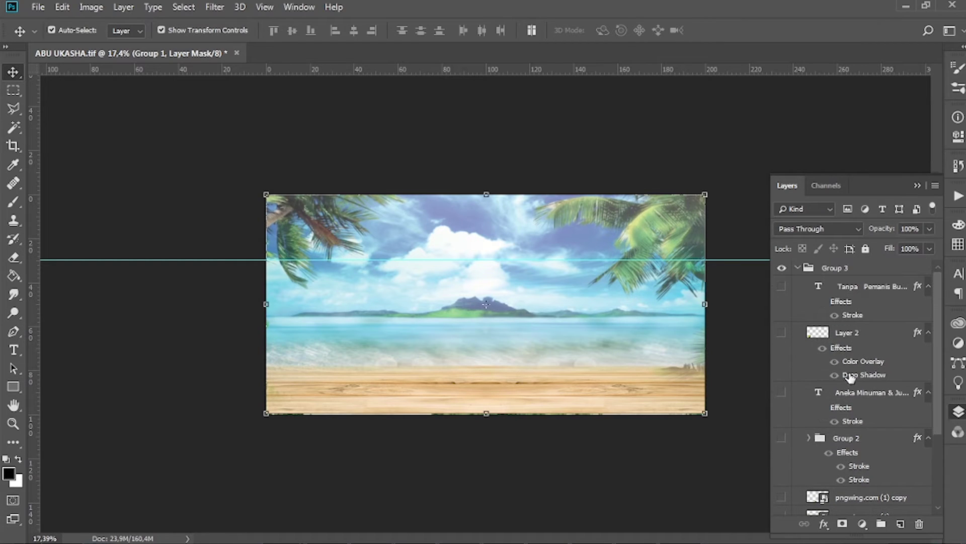
scroll(830, 375, down, 2)
click(808, 402)
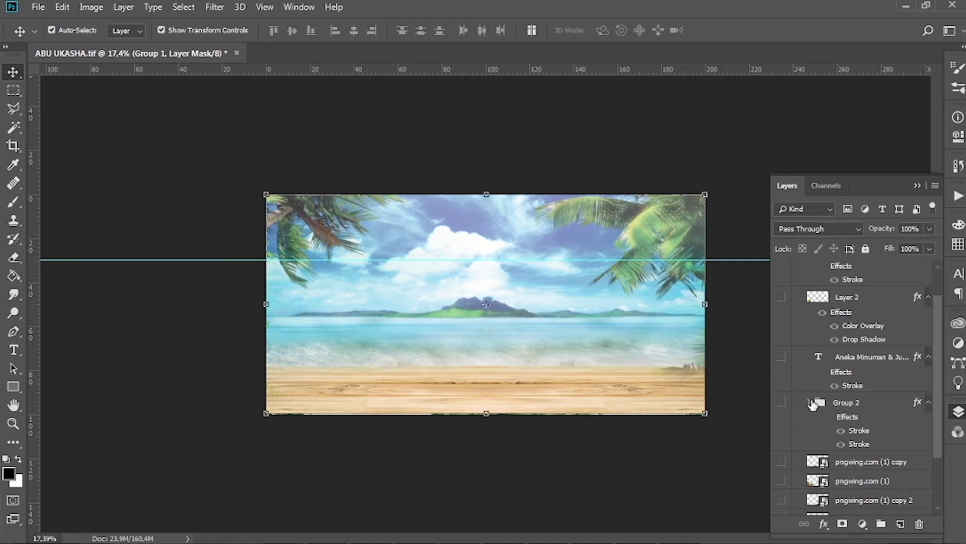
click(809, 402)
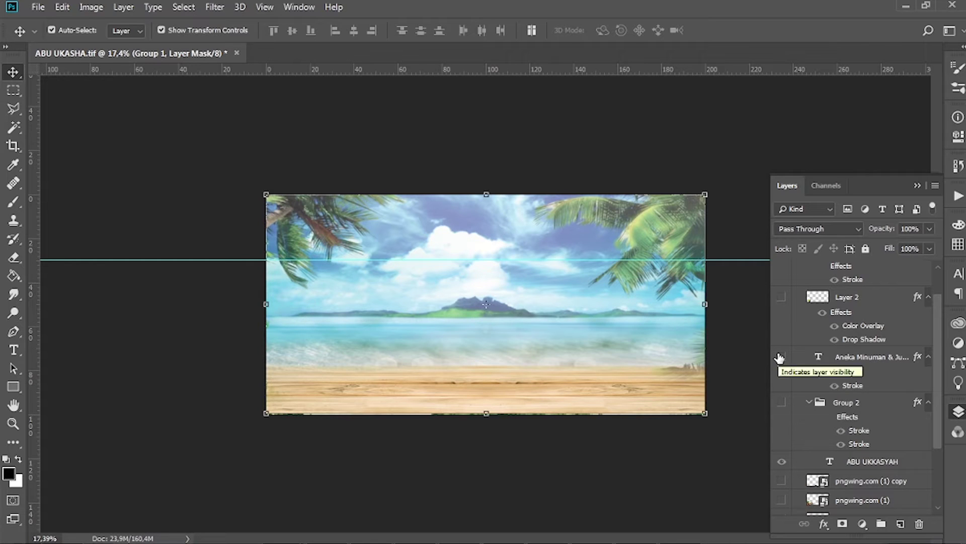
click(781, 357)
- Select the Aneka Minuman and ABU UKKASYAH title layers on the canvas in turn
scroll(507, 312, up, 2)
scroll(507, 312, up, 2)
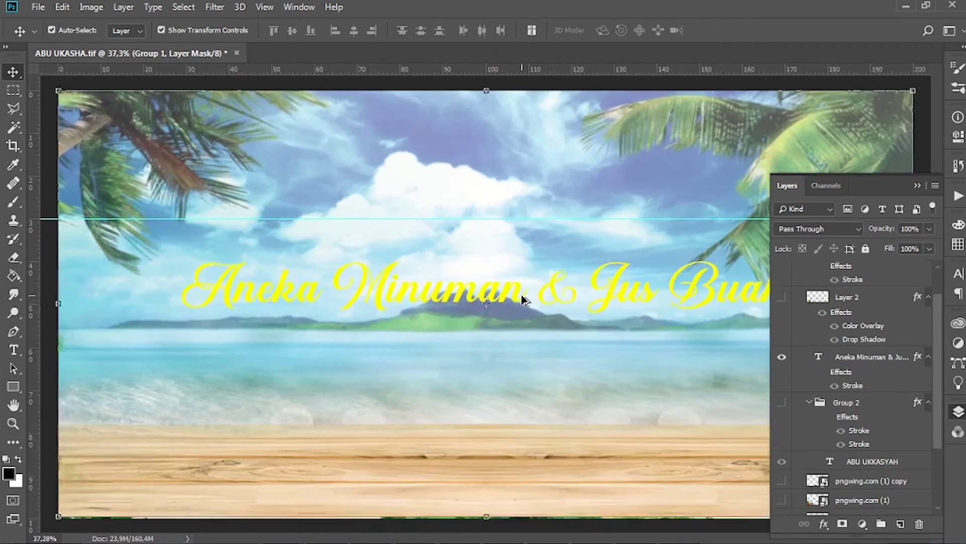
scroll(506, 312, down, 1)
scroll(507, 312, down, 1)
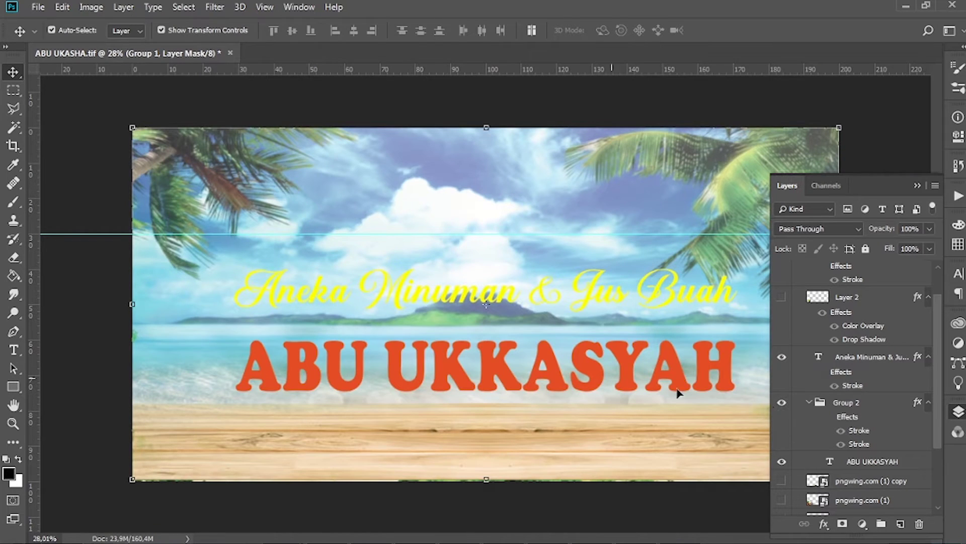
scroll(669, 367, down, 1)
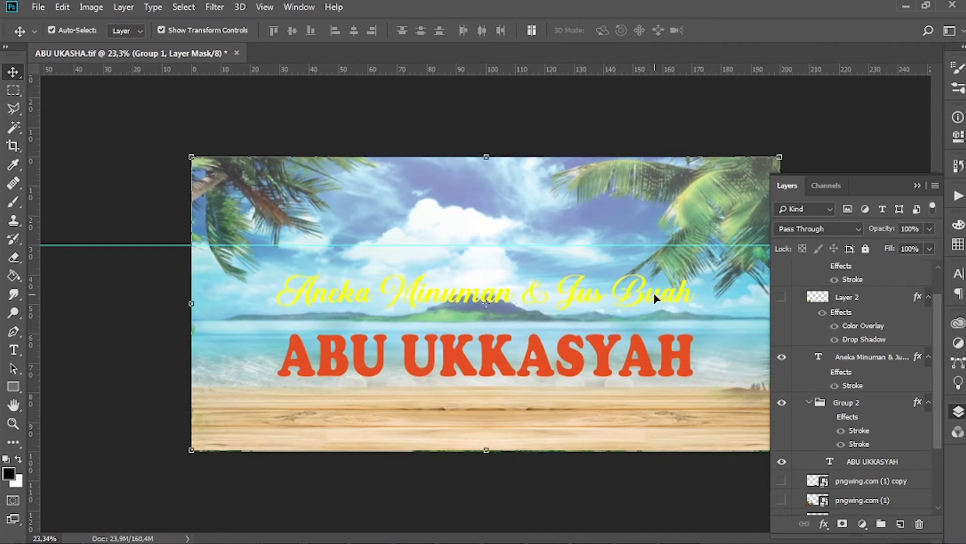
click(654, 294)
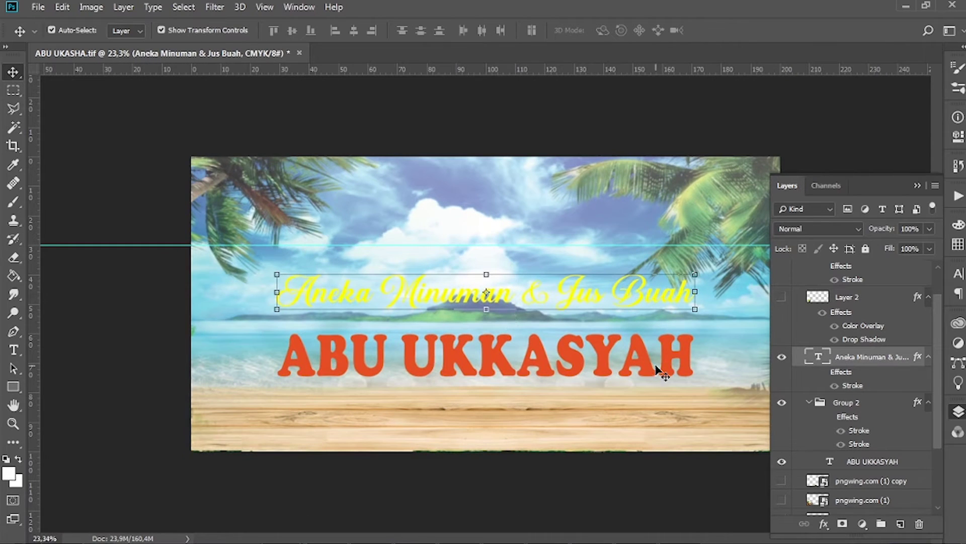
click(657, 370)
click(648, 298)
click(653, 368)
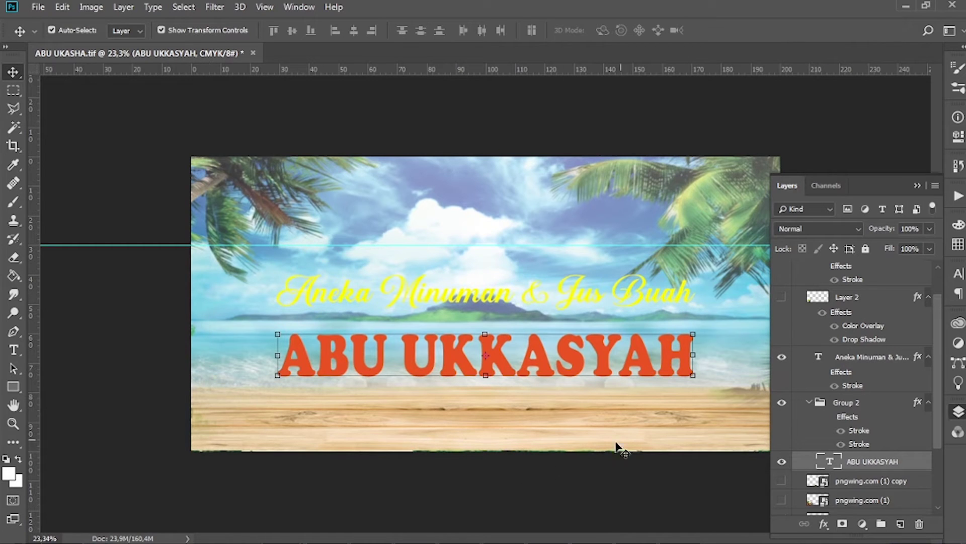
- Show the pngwing.com (1) copy 2, pngwing.com (1) and pngwing.com (1) copy fruit layers
scroll(838, 446, down, 3)
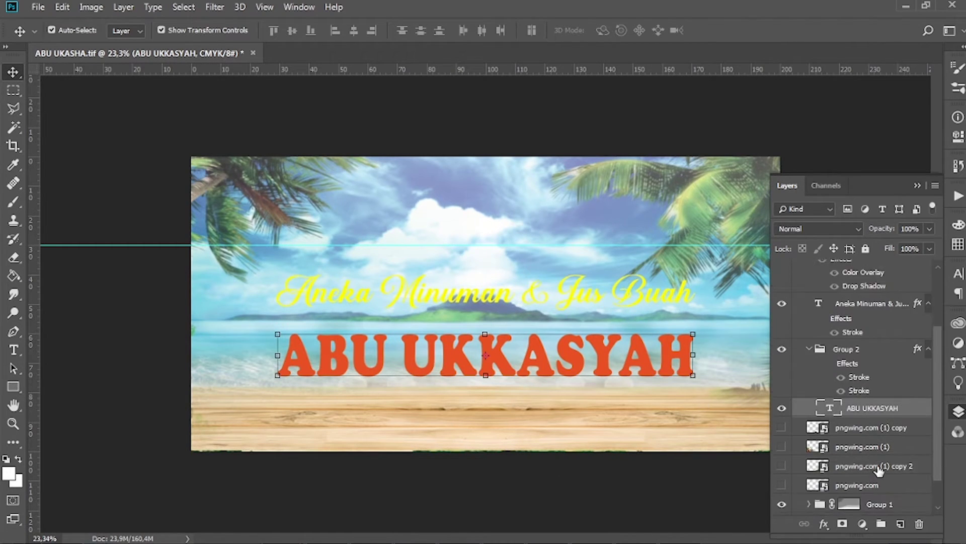
scroll(864, 458, down, 2)
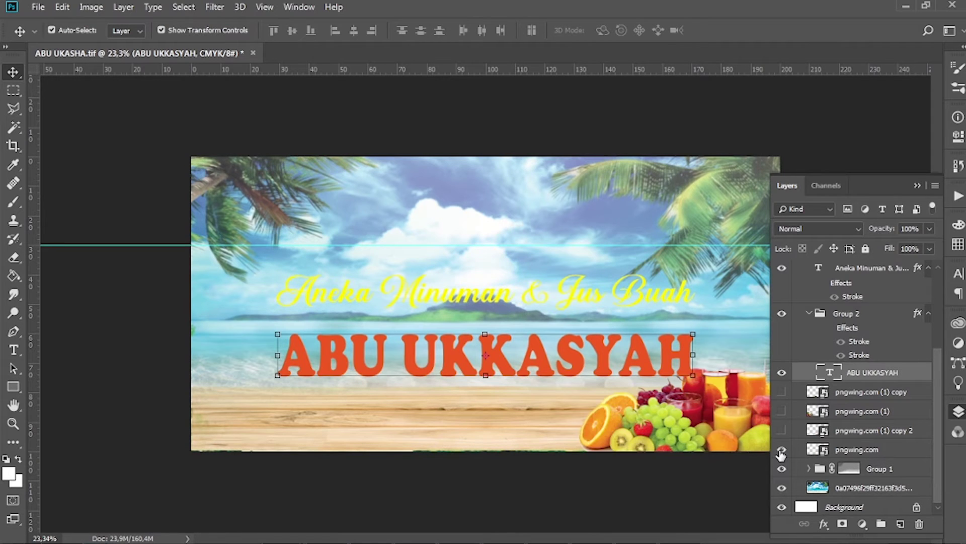
key(ctrl+minus)
click(677, 387)
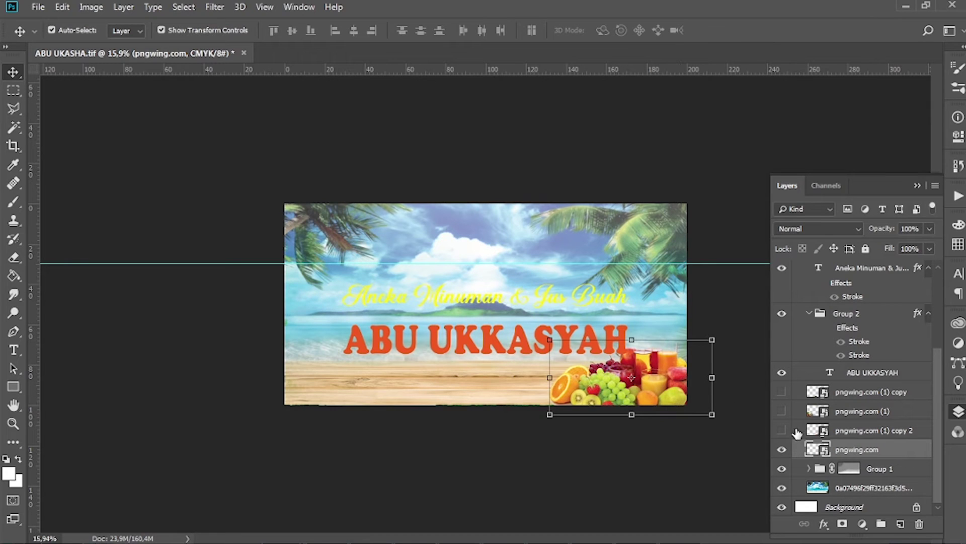
click(782, 431)
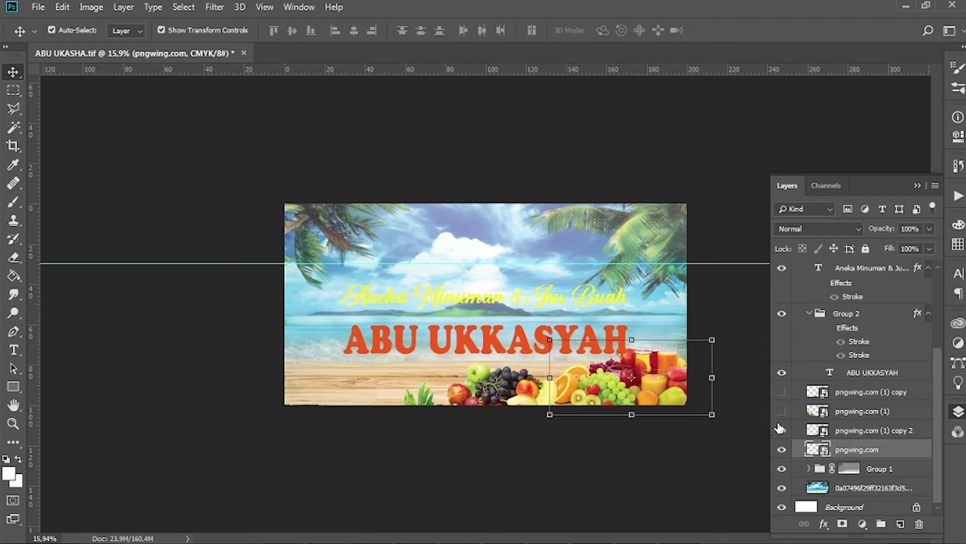
click(782, 410)
click(782, 392)
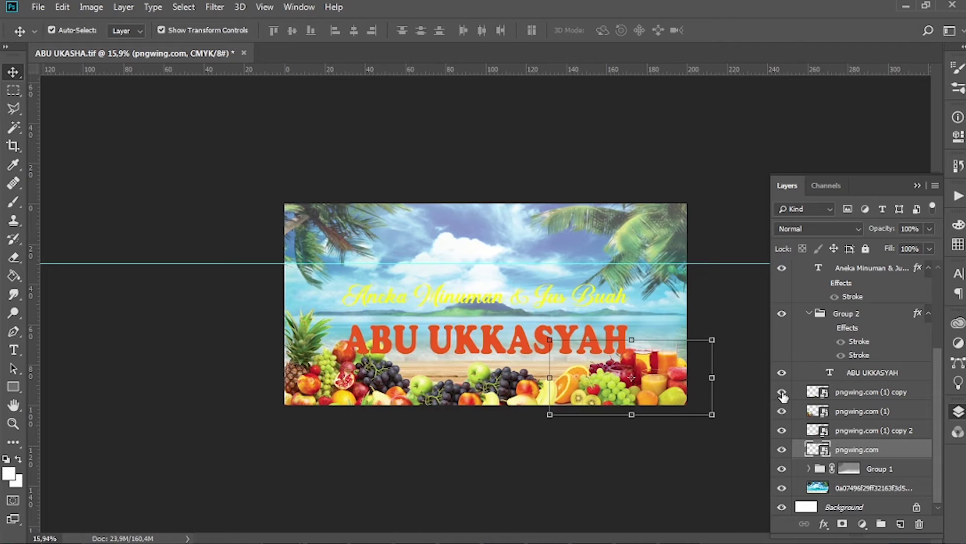
key(ctrl+plus)
key(ctrl+minus)
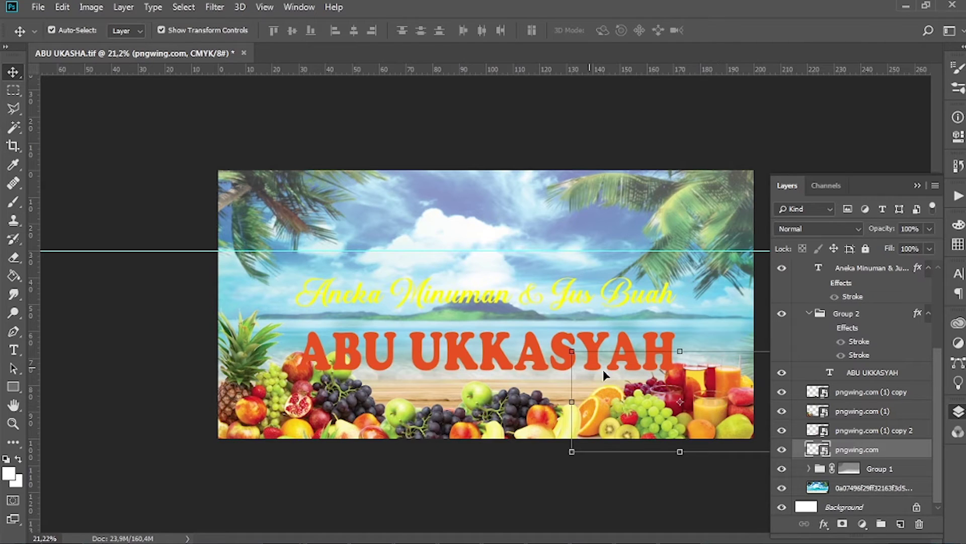
- Auto-select between the two titles, ending on the Aneka Minuman & Jus Buah text layer
click(495, 357)
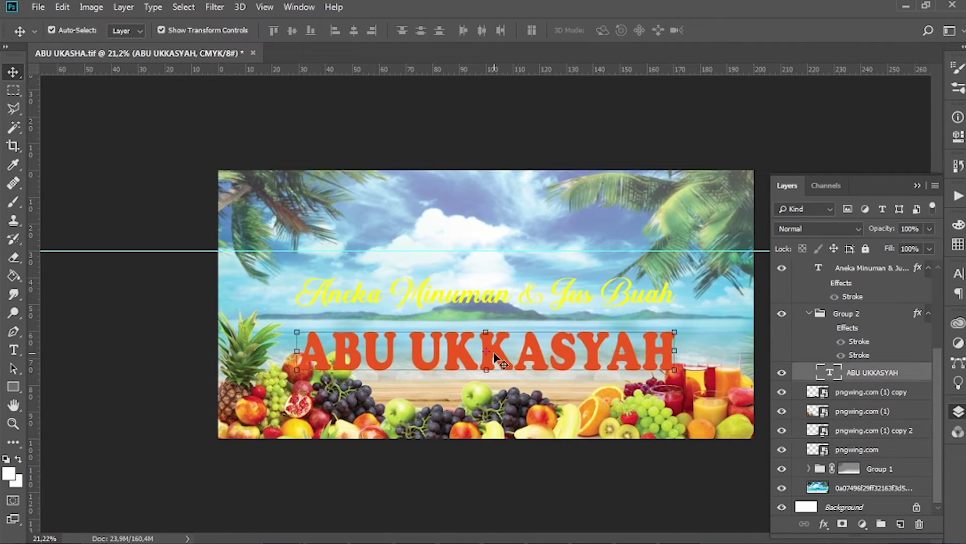
click(566, 295)
click(602, 363)
click(606, 302)
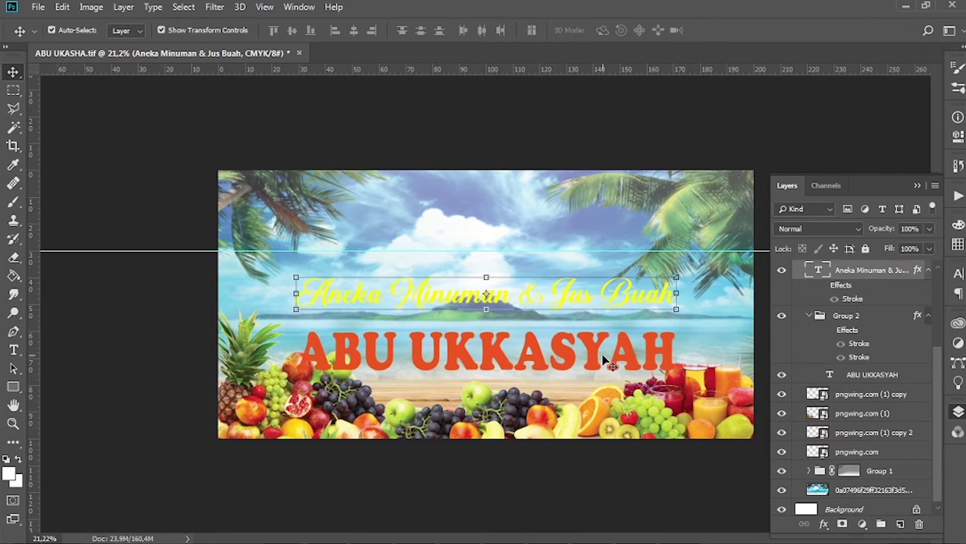
click(609, 362)
click(607, 304)
click(606, 358)
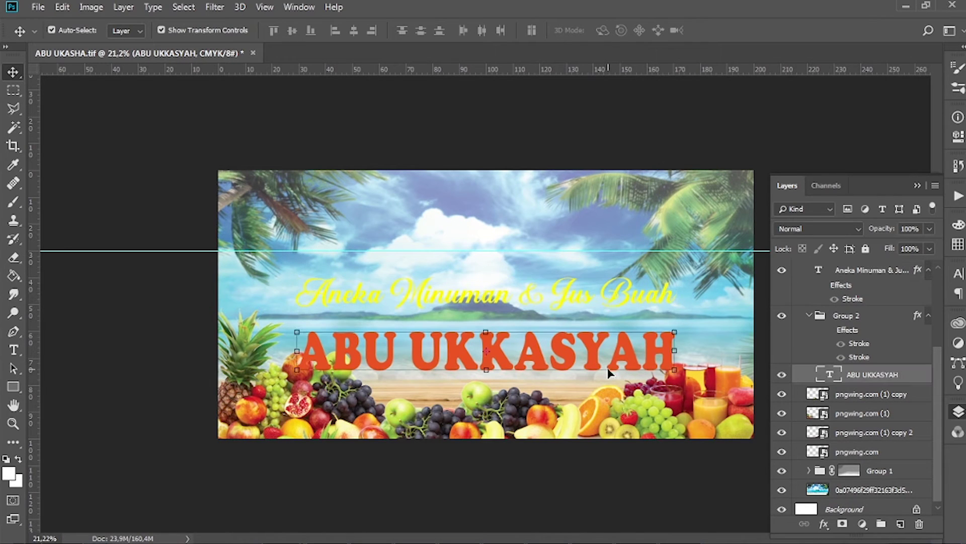
click(625, 303)
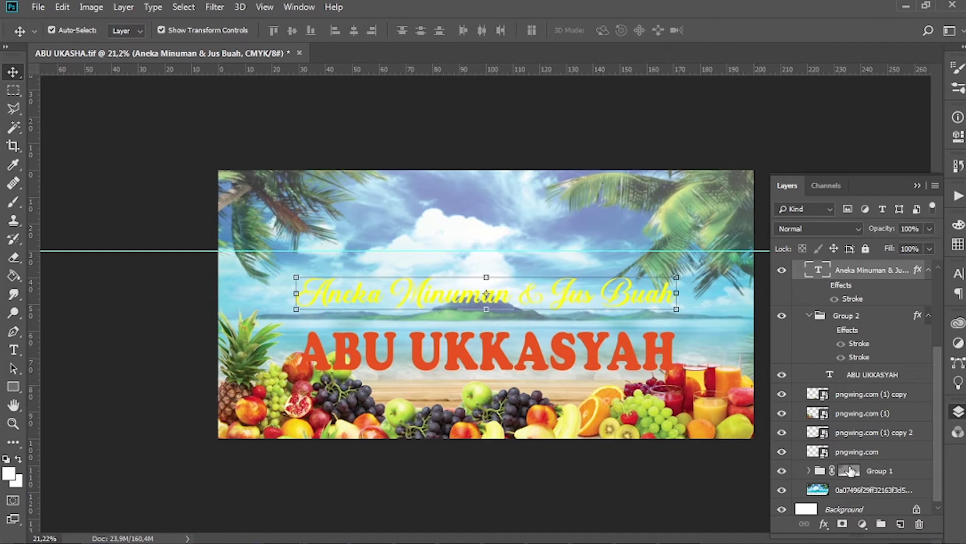
scroll(665, 355, up, 1)
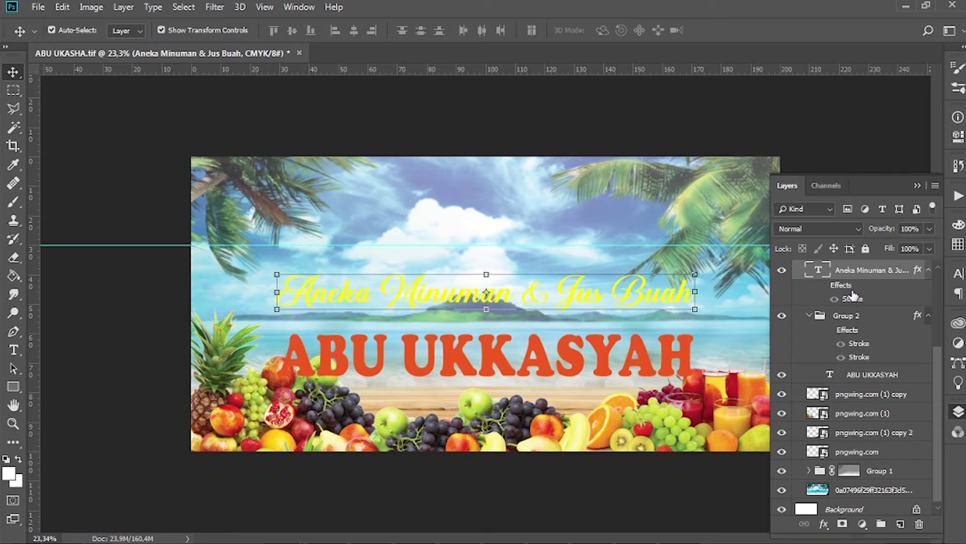
- Add an 8 px outside Stroke in colour 53150a to the Aneka Minuman title
double_click(917, 271)
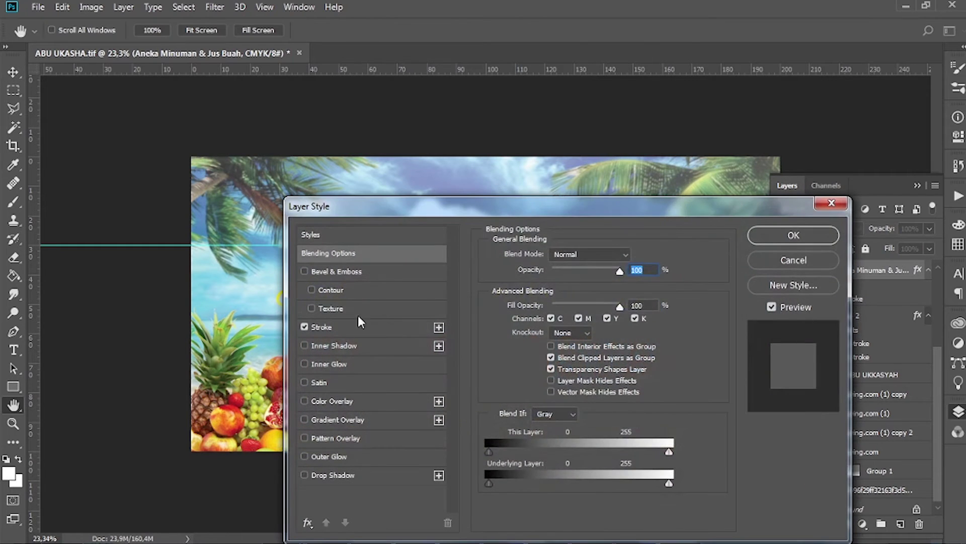
click(338, 330)
click(638, 254)
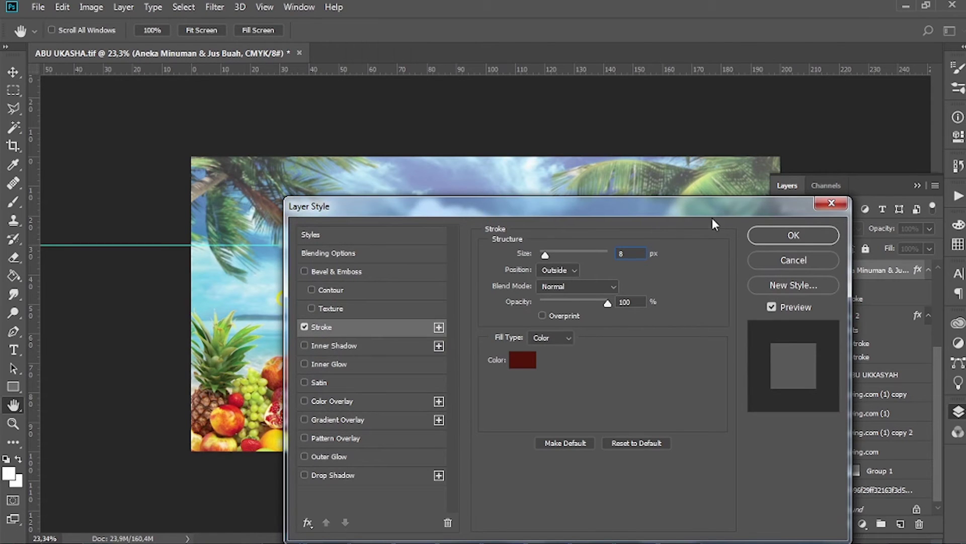
mouse_move(719, 211)
mouse_down()
mouse_move(386, 203)
mouse_move(825, 351)
mouse_up()
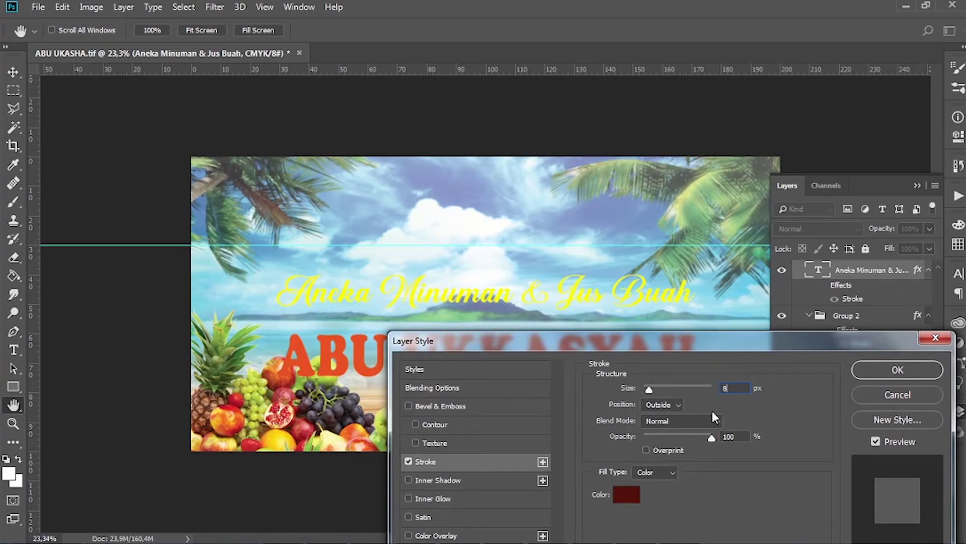
click(626, 493)
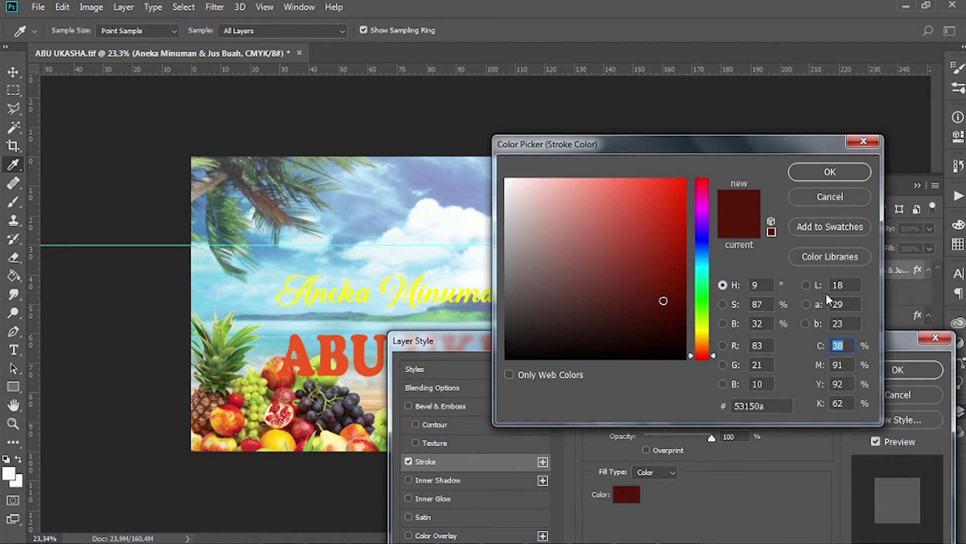
click(830, 171)
click(893, 370)
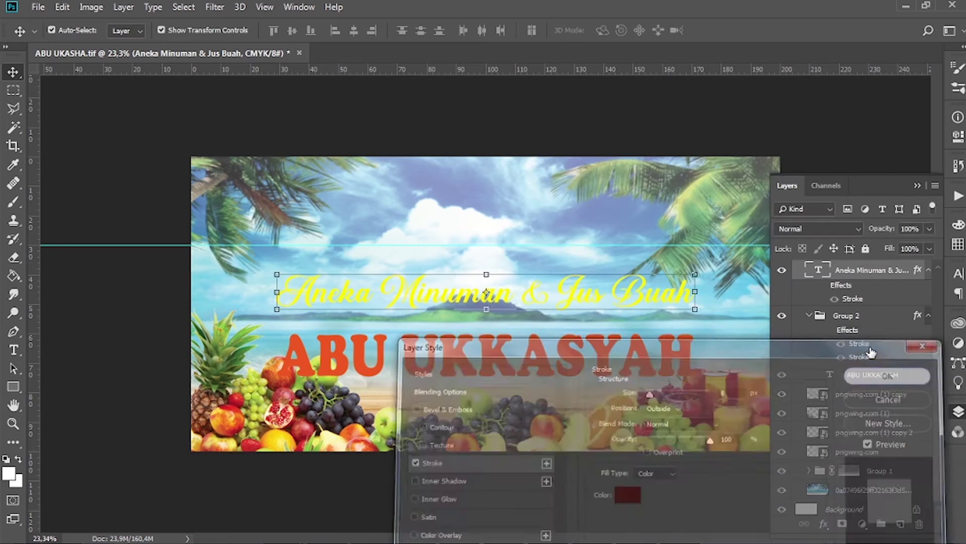
click(823, 286)
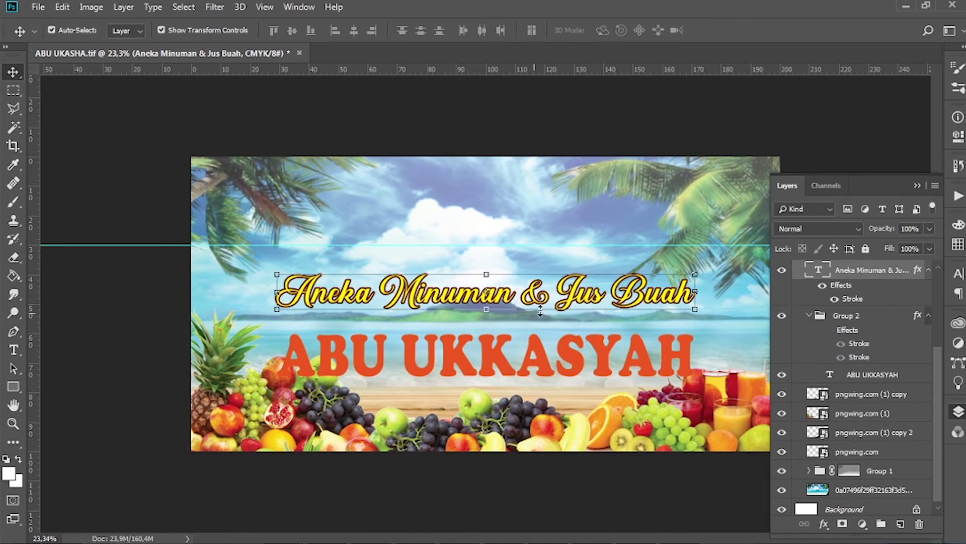
- Copy Group 2's layer style, then drag the ABU UKKASYAH layer out above Group 2
click(873, 376)
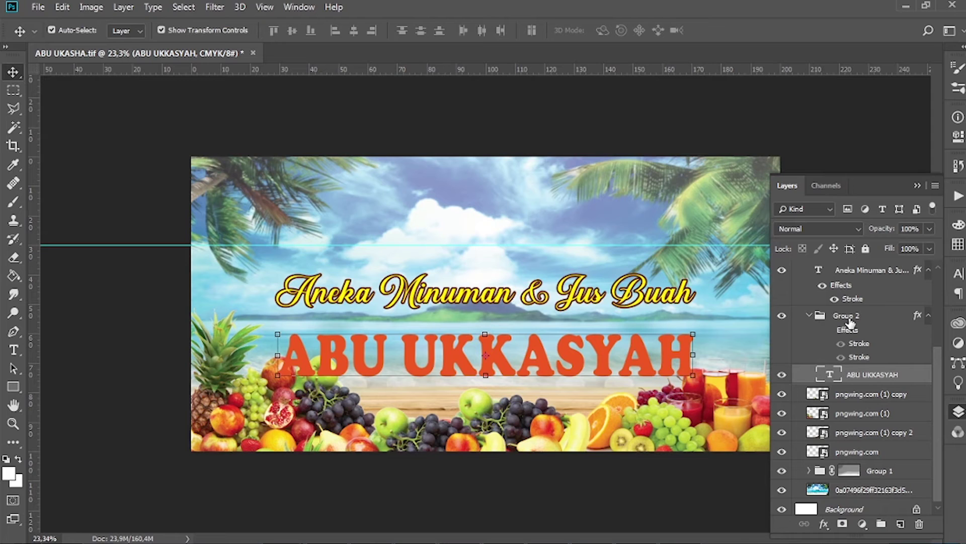
click(850, 317)
right_click(850, 318)
click(785, 370)
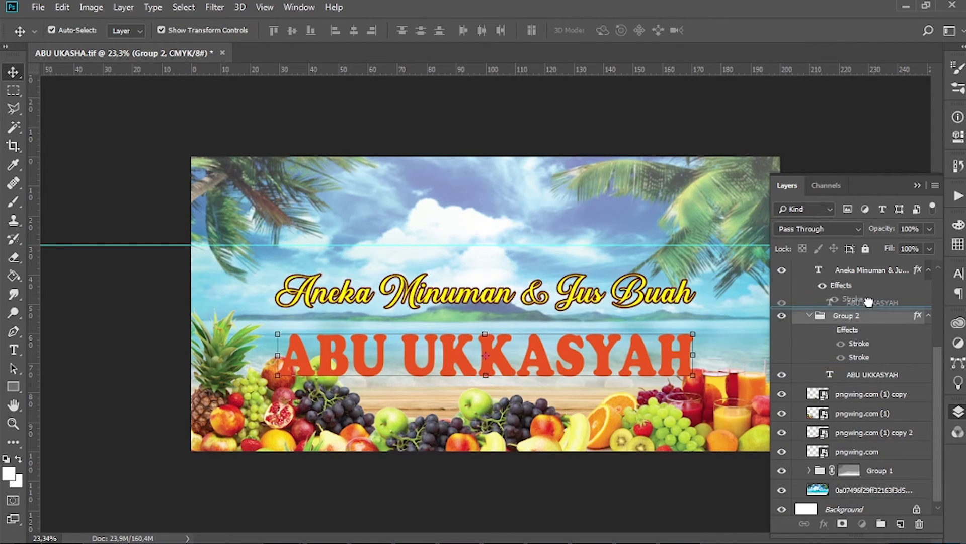
drag(873, 376, 856, 308)
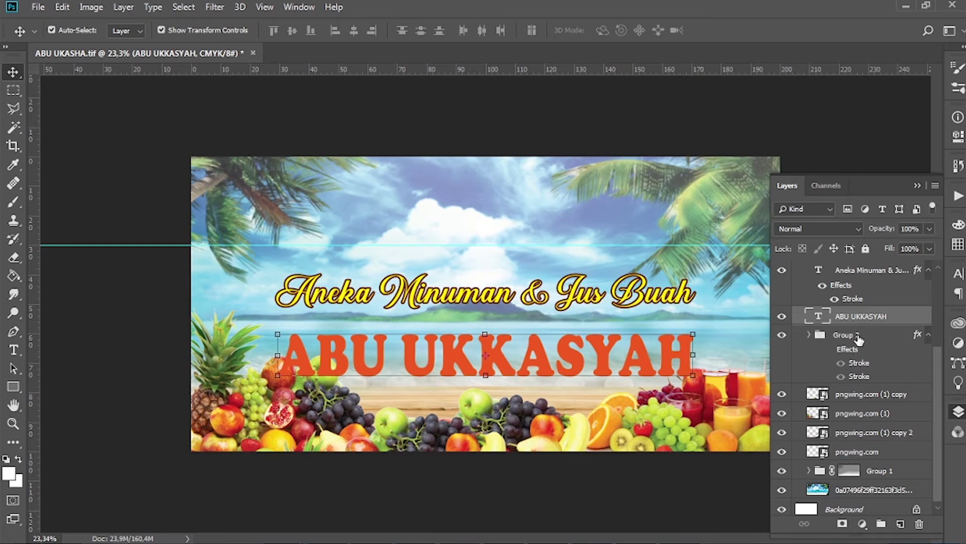
scroll(859, 327, up, 2)
- Give ABU UKKASYAH a white 10 px Stroke and a black 20 px Stroke in Layer Style
right_click(876, 372)
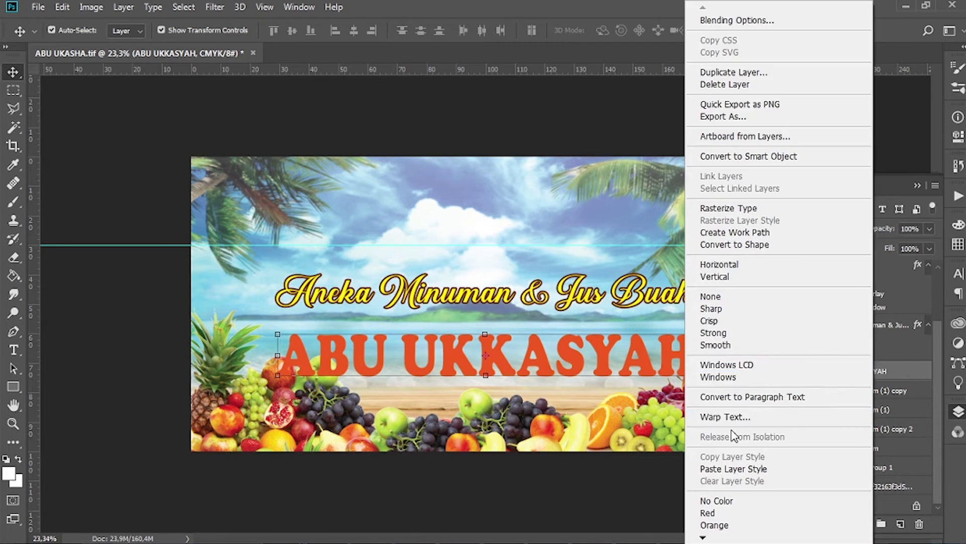
key(Escape)
double_click(918, 371)
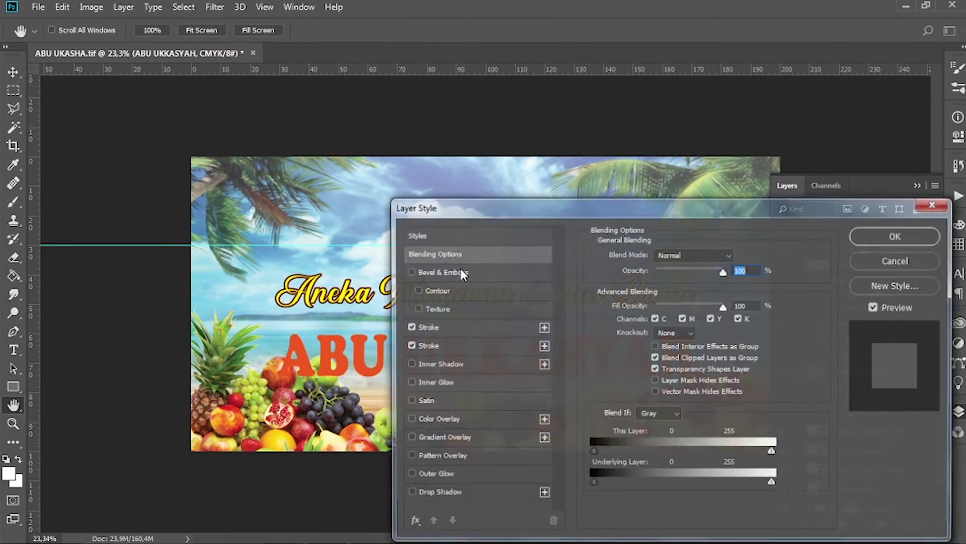
click(468, 327)
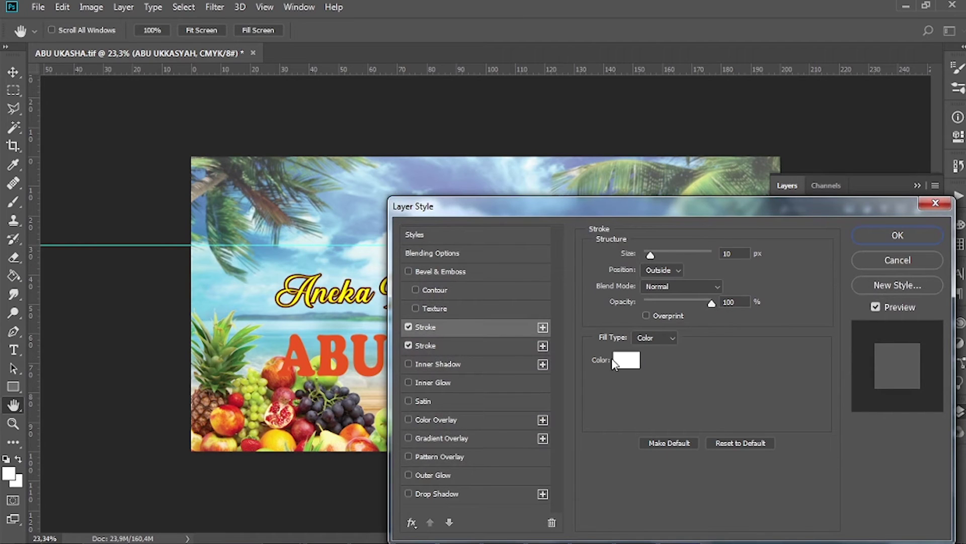
click(444, 346)
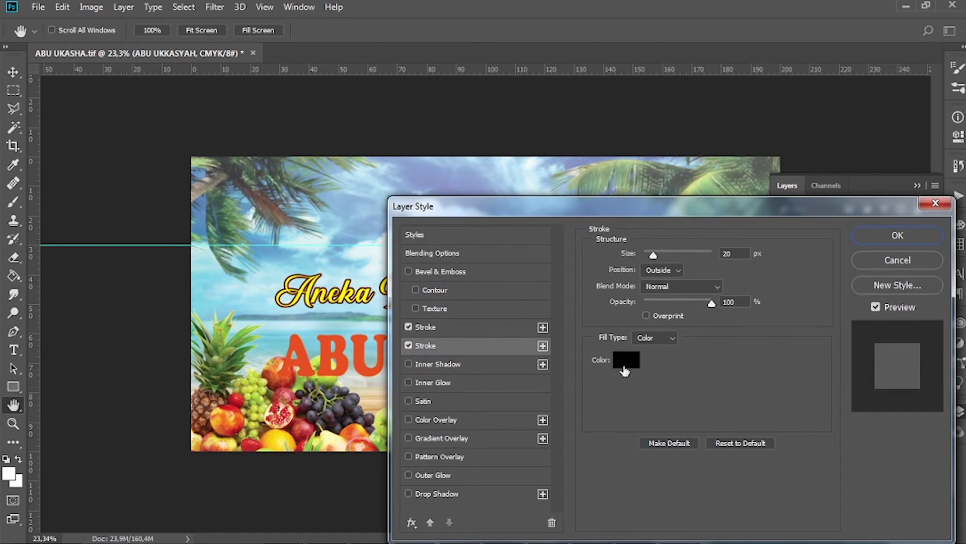
click(898, 235)
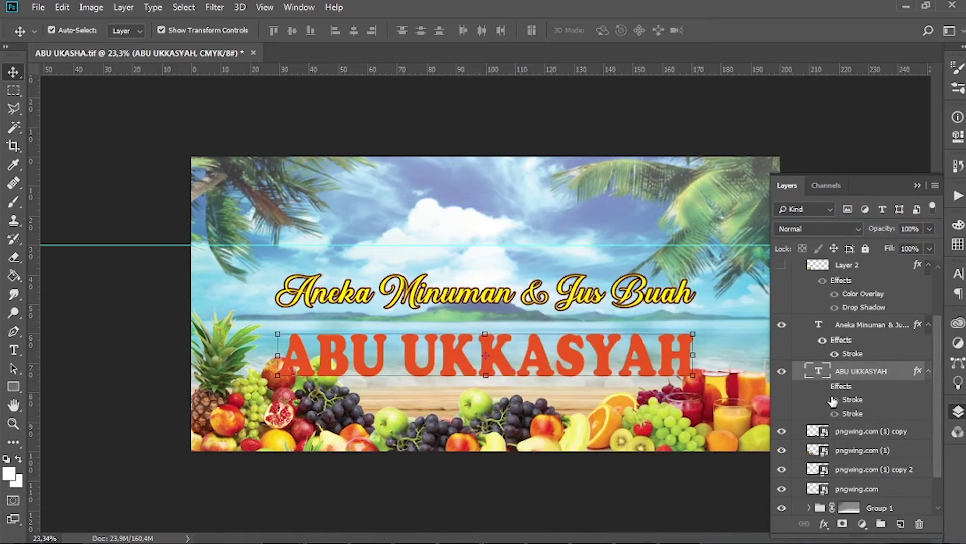
- Make the title's stroke effects visible and review the double-outlined title
click(824, 388)
scroll(361, 323, up, 3)
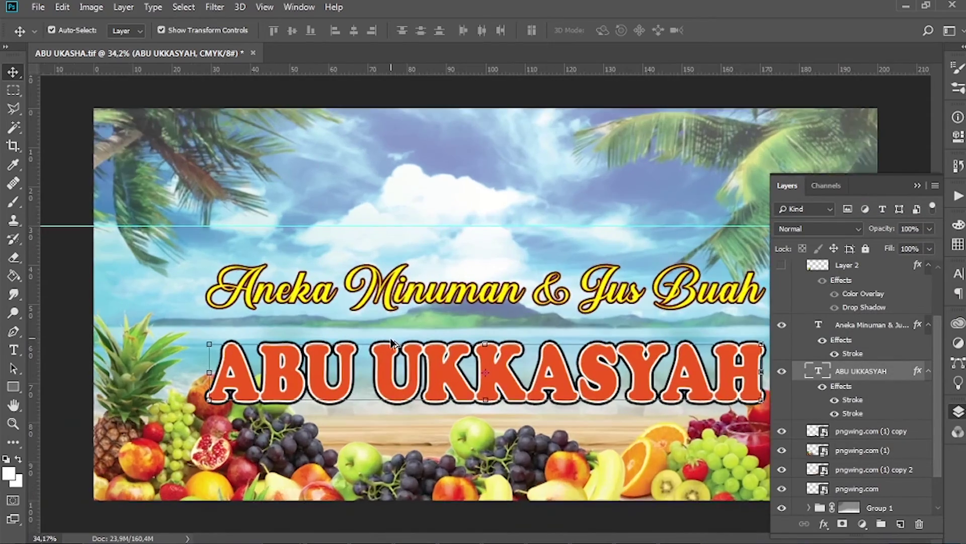
scroll(373, 329, up, 4)
scroll(388, 340, up, 2)
scroll(396, 343, up, 1)
scroll(396, 344, down, 1)
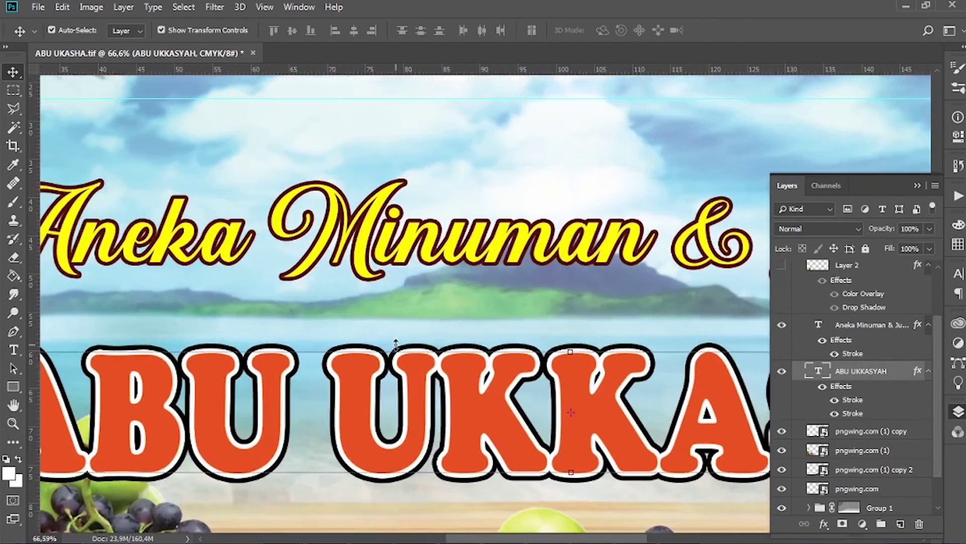
scroll(396, 344, down, 2)
scroll(396, 344, down, 2)
scroll(396, 344, up, 5)
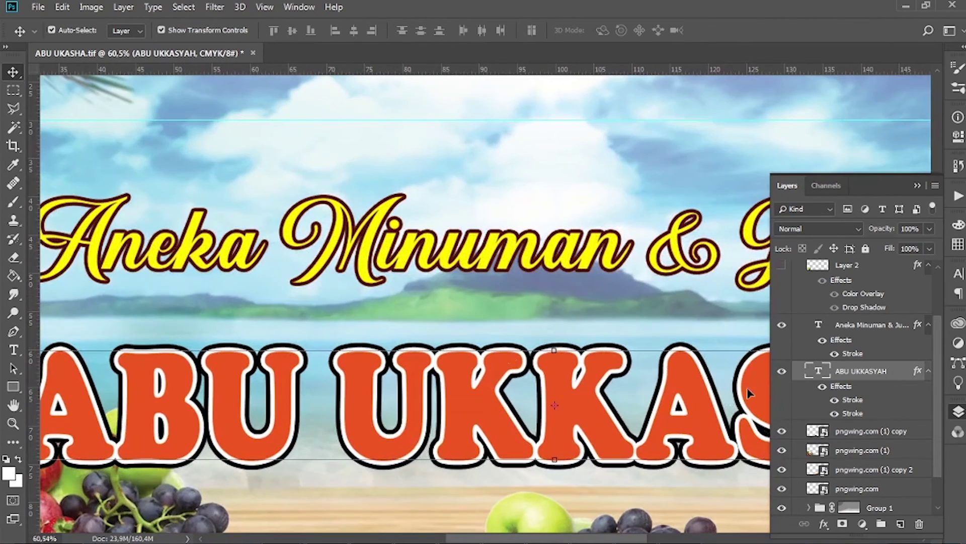
- Recolour ABU UKKASYAH's outer stroke to dark red, sampled from the Aneka title's outline
double_click(918, 372)
click(435, 327)
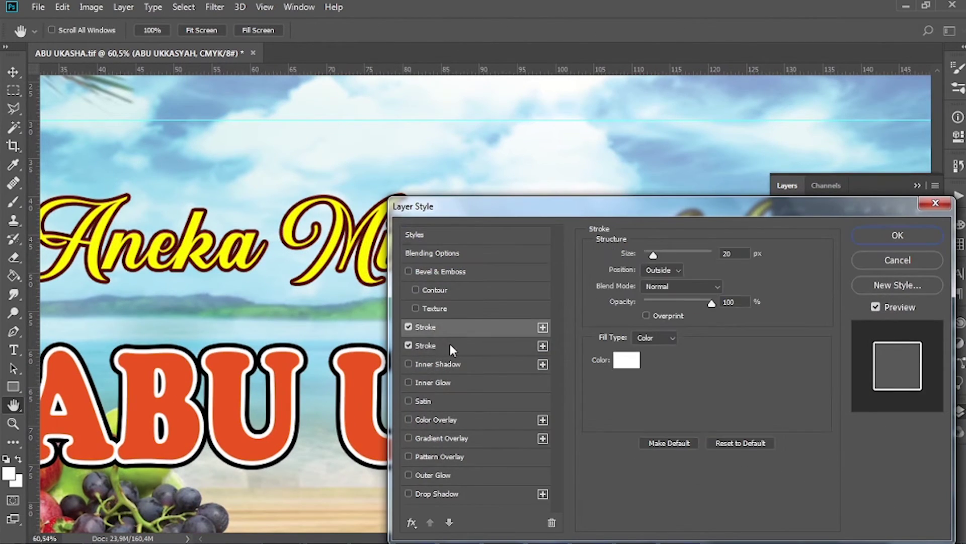
click(449, 346)
click(629, 360)
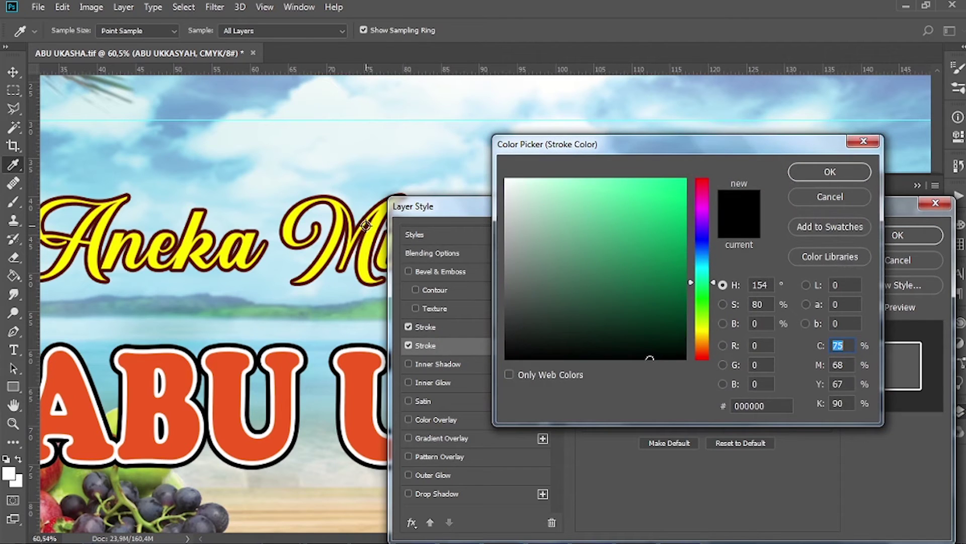
click(366, 227)
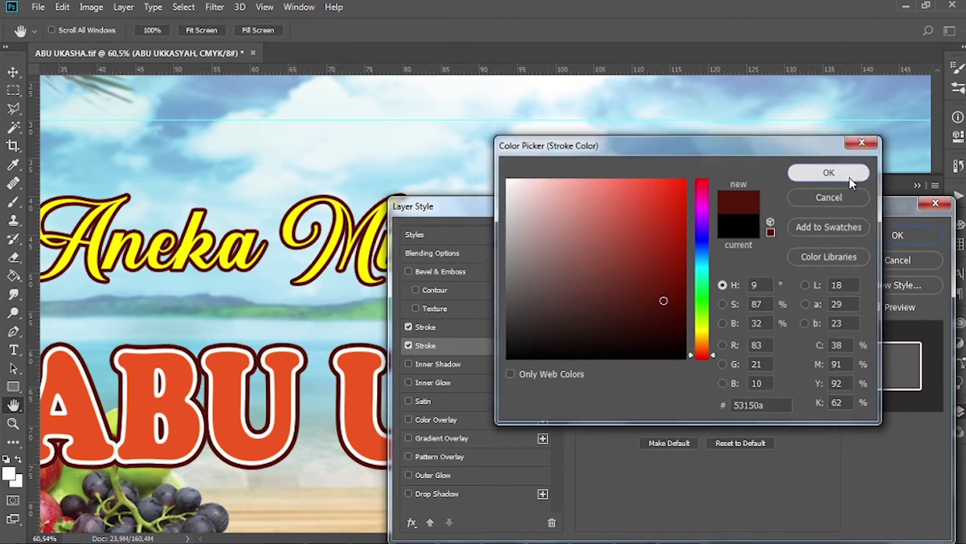
click(830, 171)
click(897, 236)
- Deselect the title and preview both outlined titles above the fruit row
scroll(494, 237, down, 3)
scroll(511, 270, down, 3)
scroll(511, 269, up, 2)
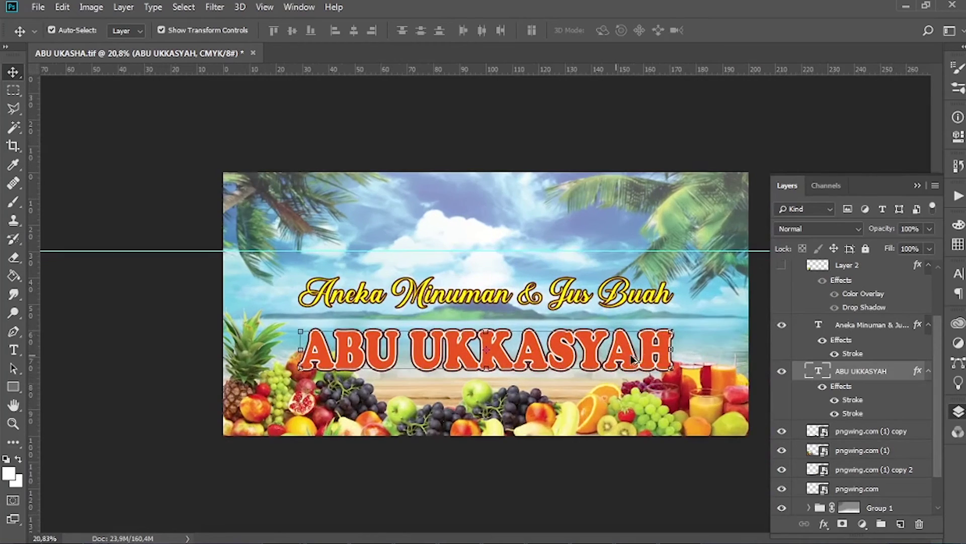
scroll(511, 269, up, 2)
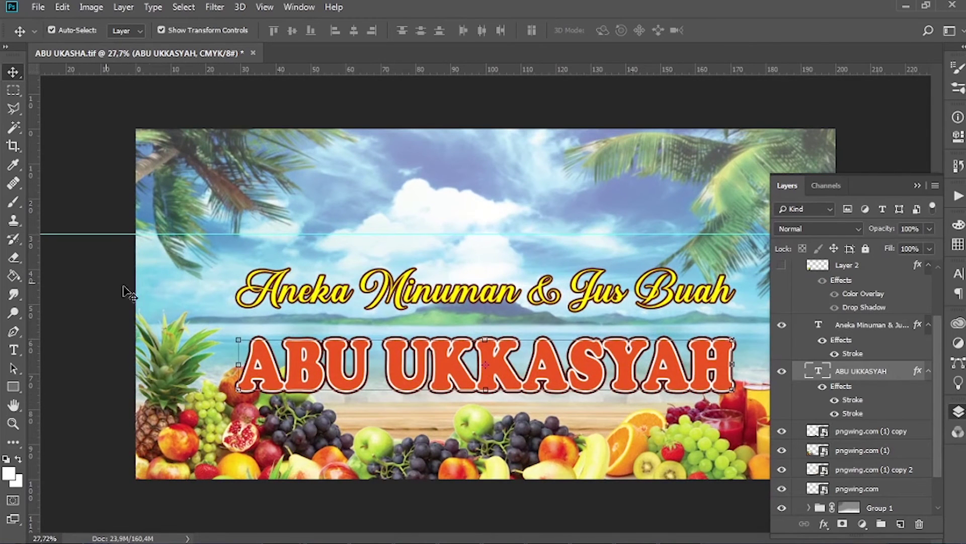
click(103, 284)
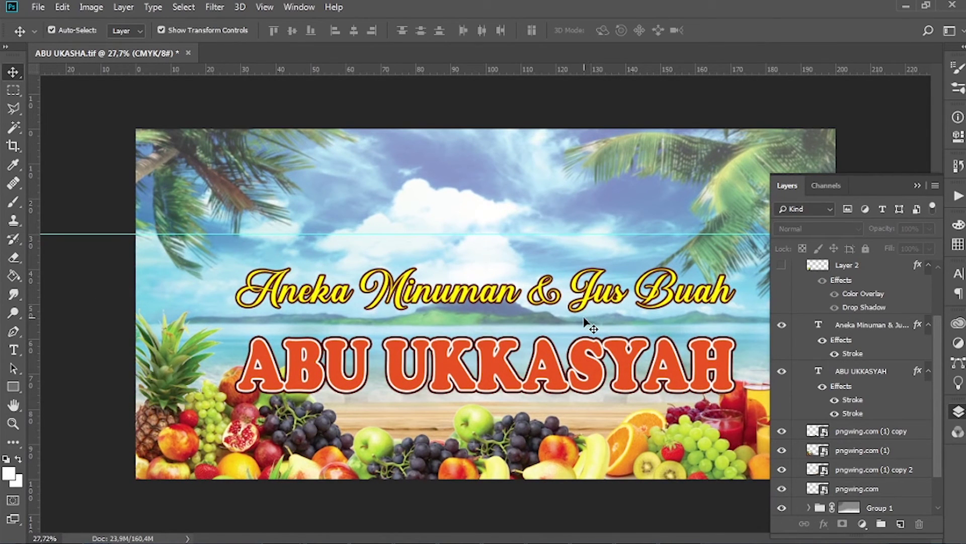
scroll(599, 330, down, 2)
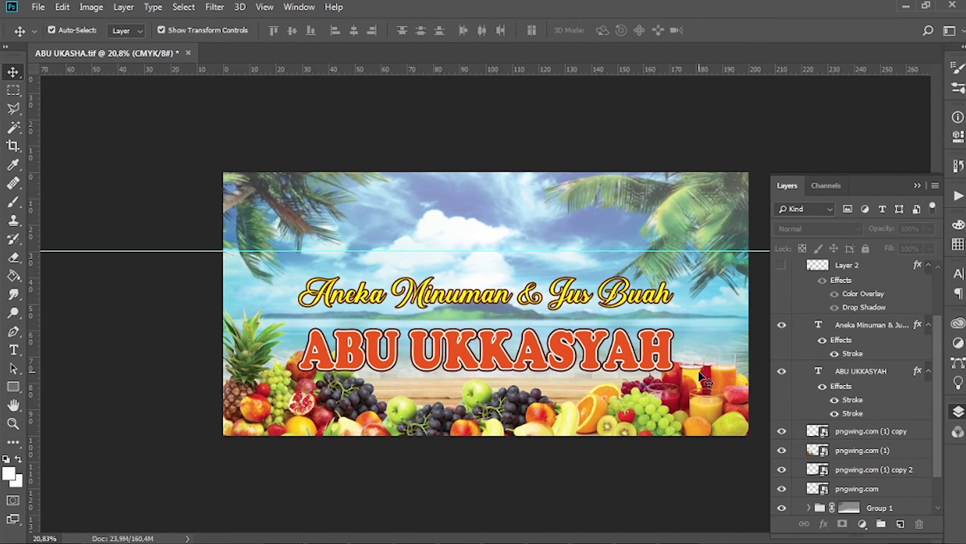
scroll(559, 406, up, 2)
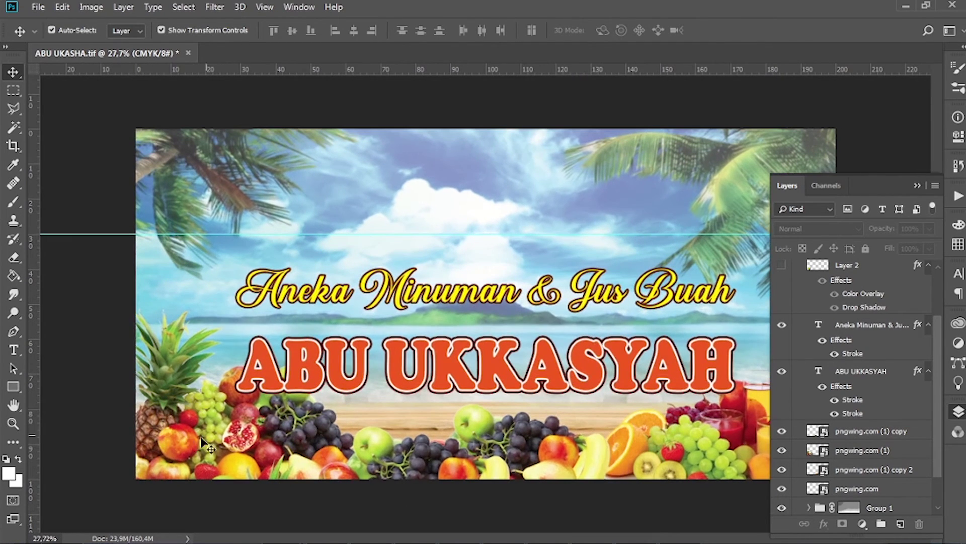
- Show and select the circle-and-leaves badge layer (Layer 2) at the banner's lower left
scroll(889, 329, up, 1)
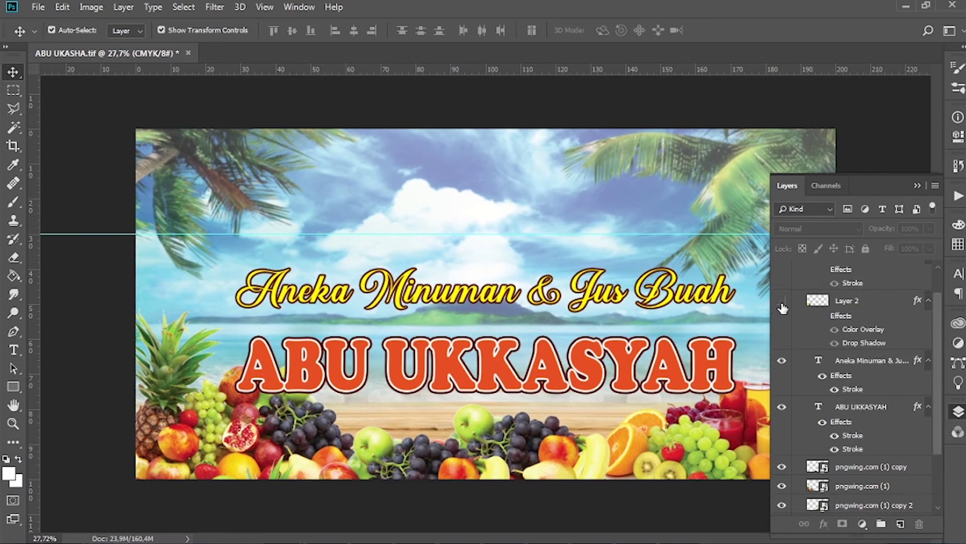
click(782, 301)
click(193, 433)
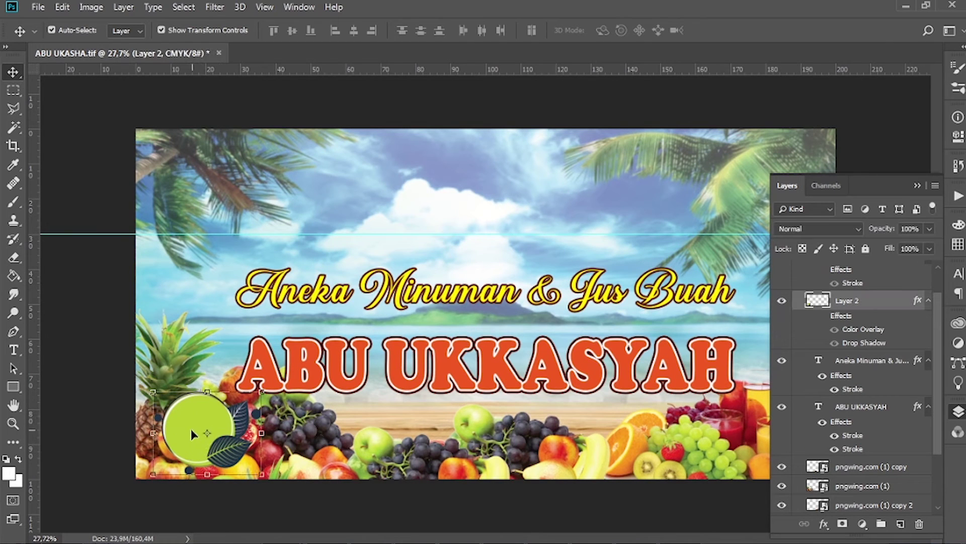
scroll(193, 433, up, 1)
scroll(202, 428, up, 1)
scroll(211, 418, up, 1)
drag(215, 413, 371, 392)
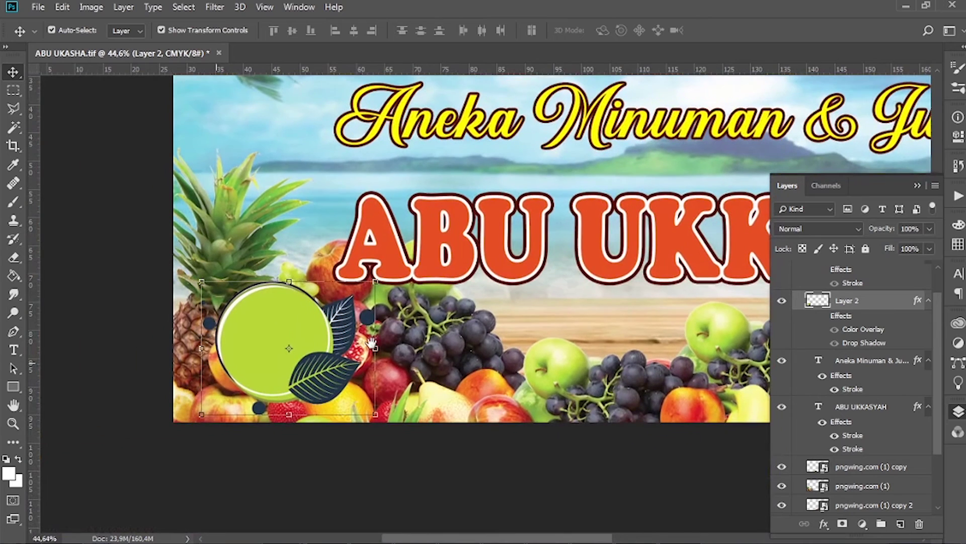
- Give the badge a yellow Color Overlay and a dark Drop Shadow, with effects enabled
double_click(916, 302)
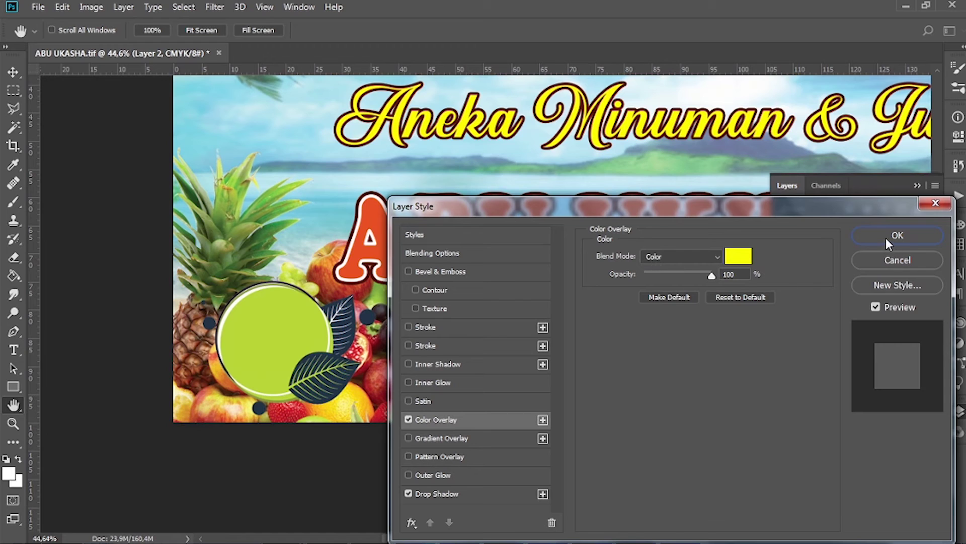
click(443, 493)
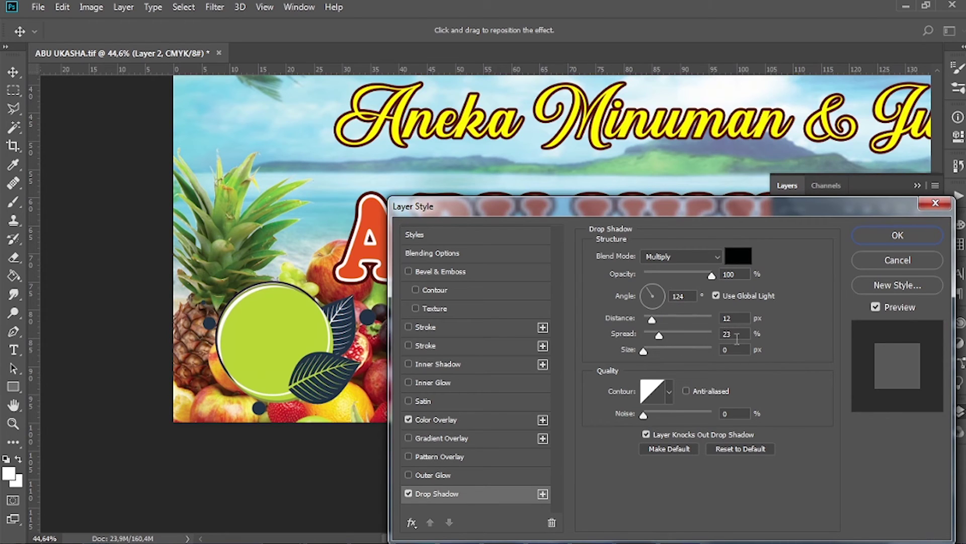
click(909, 237)
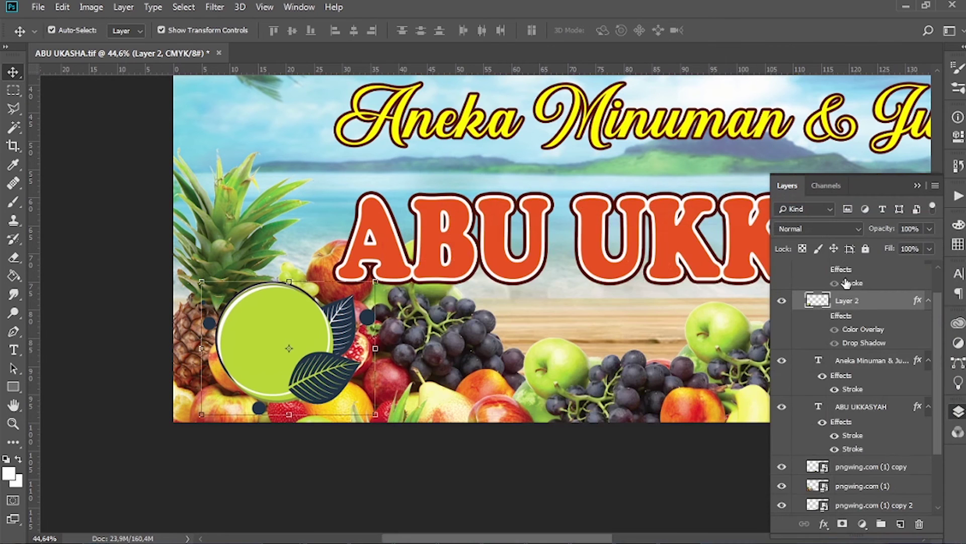
click(823, 316)
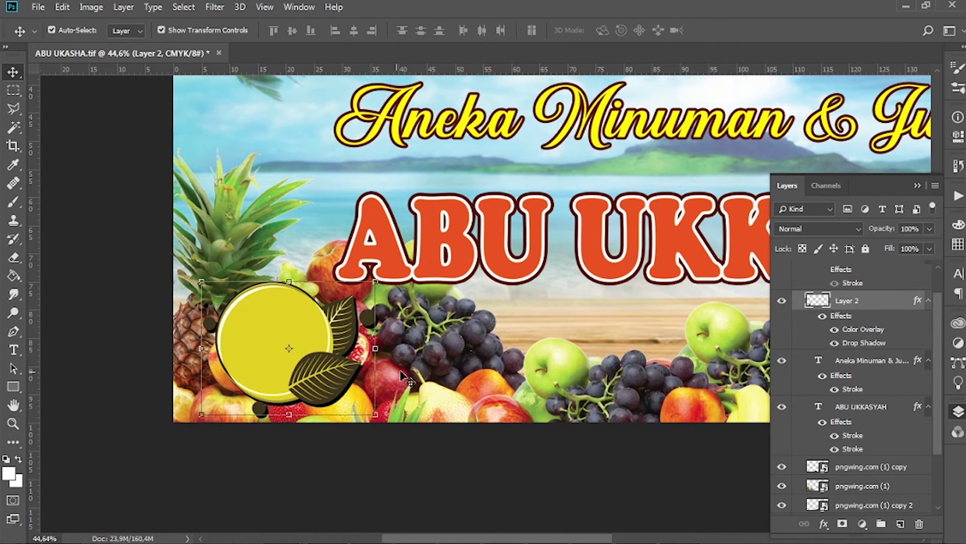
- Switch off the badge text's effects and make the Tanpa Pemanis Buatan layer visible
scroll(889, 416, up, 2)
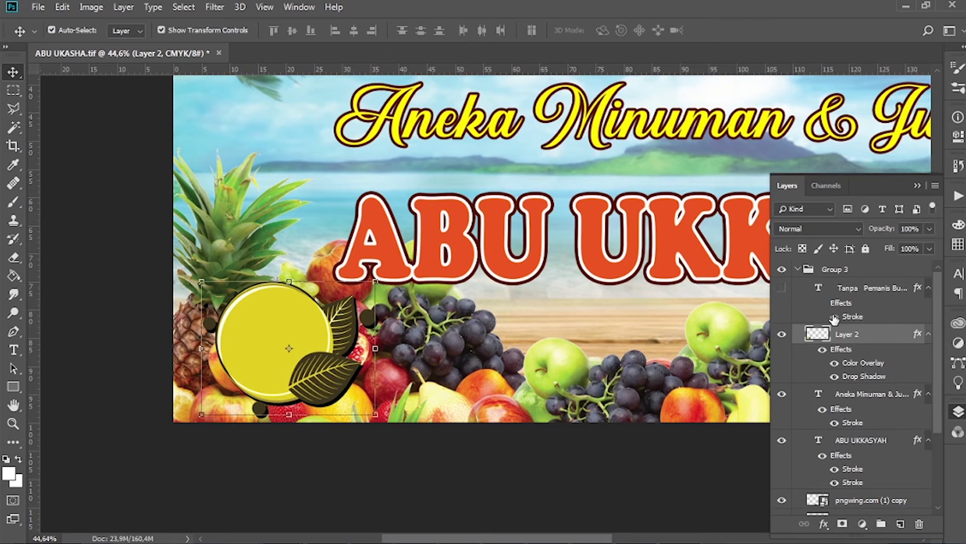
click(822, 303)
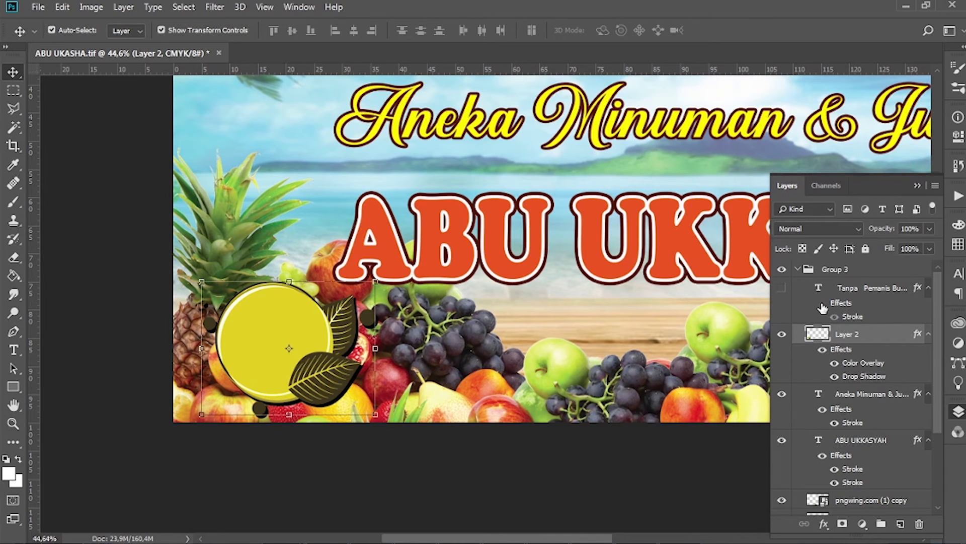
click(782, 289)
scroll(253, 351, up, 3)
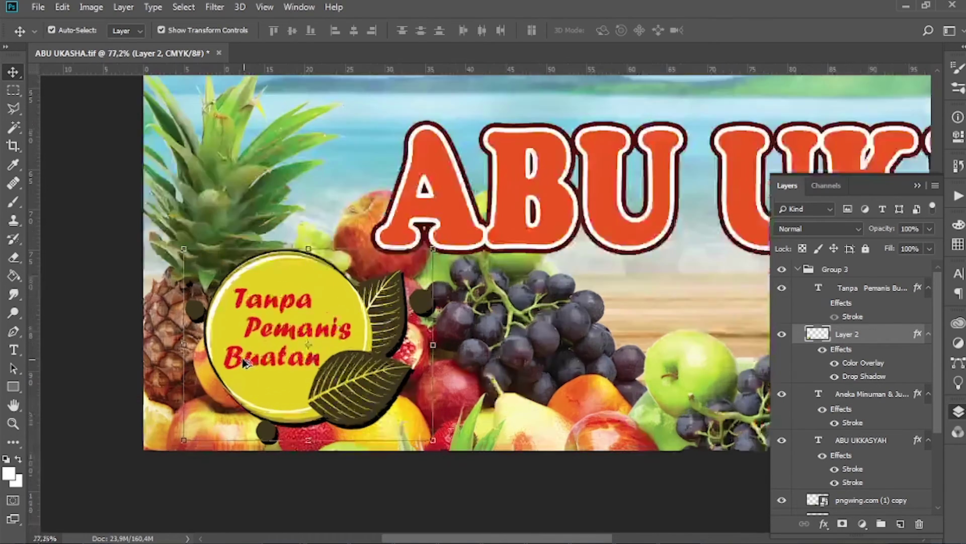
scroll(253, 350, up, 3)
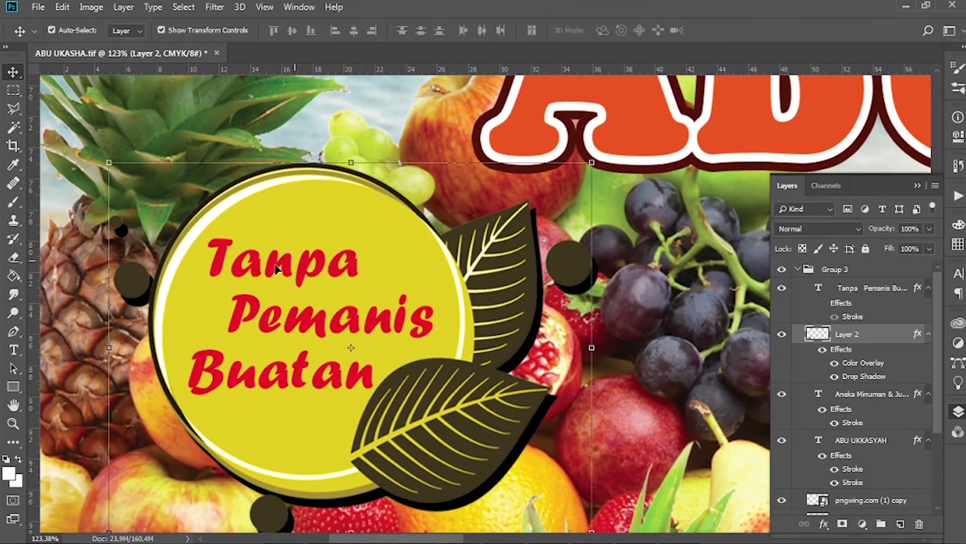
- Set the Tanpa Pemanis Buatan text colour to red in the Character panel
click(959, 272)
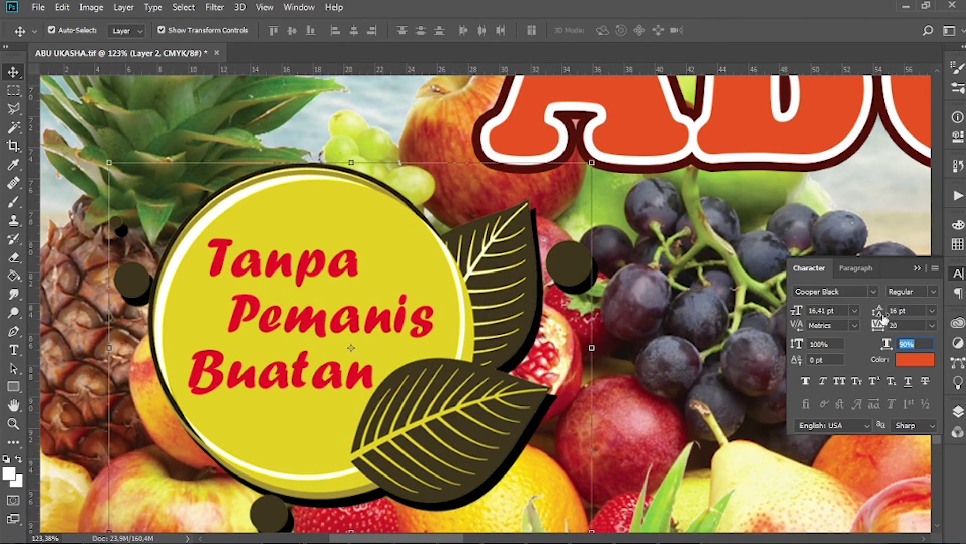
click(909, 359)
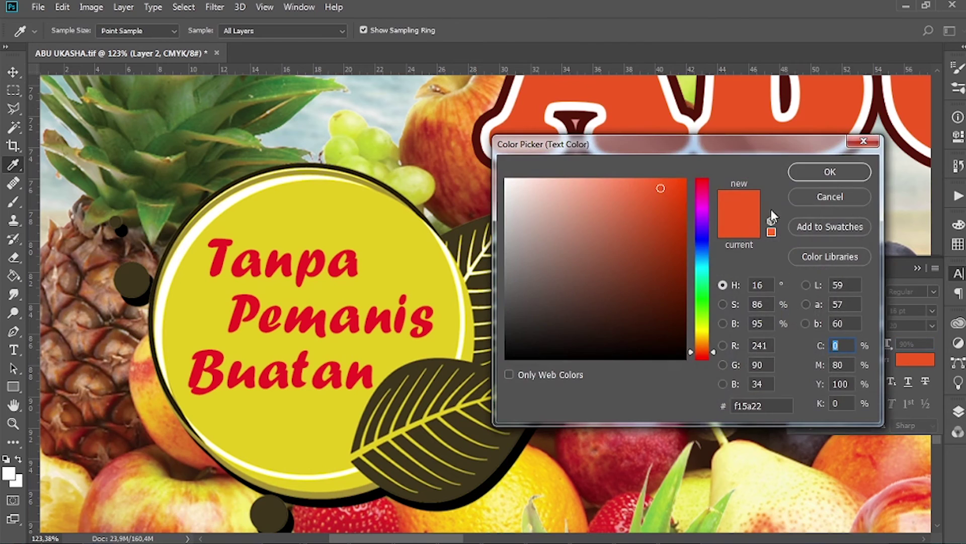
click(830, 197)
click(371, 323)
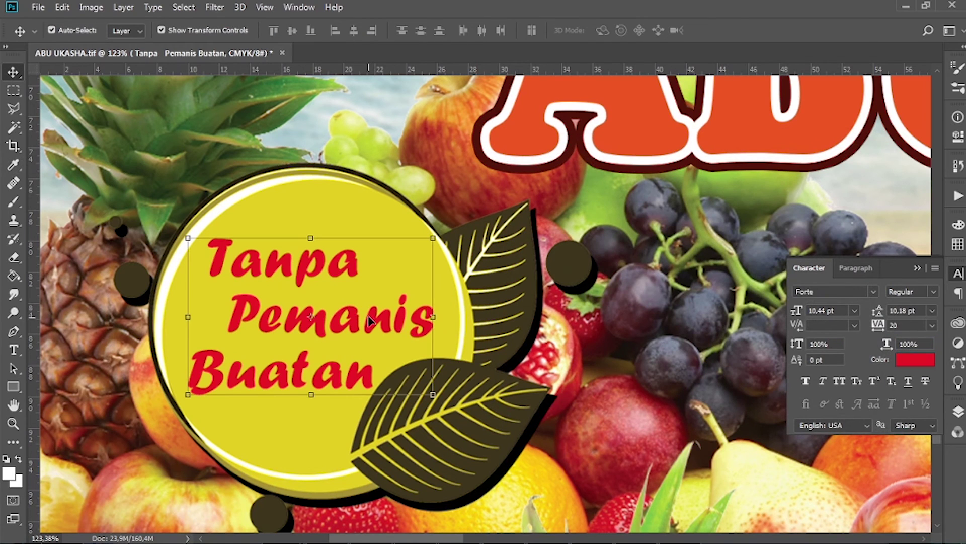
click(922, 363)
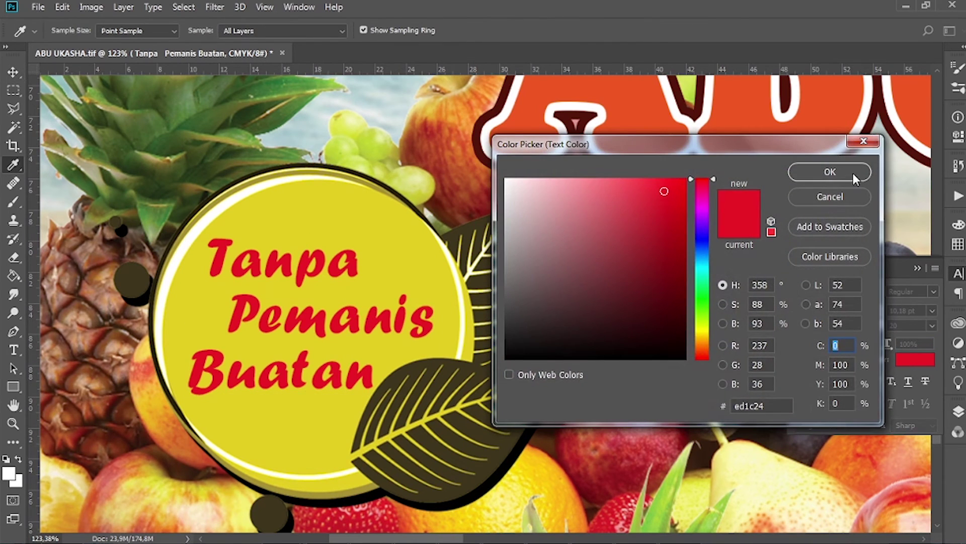
click(855, 177)
- Hide the badge text's Stroke effect and turn its effects back on
click(958, 410)
scroll(540, 329, down, 2)
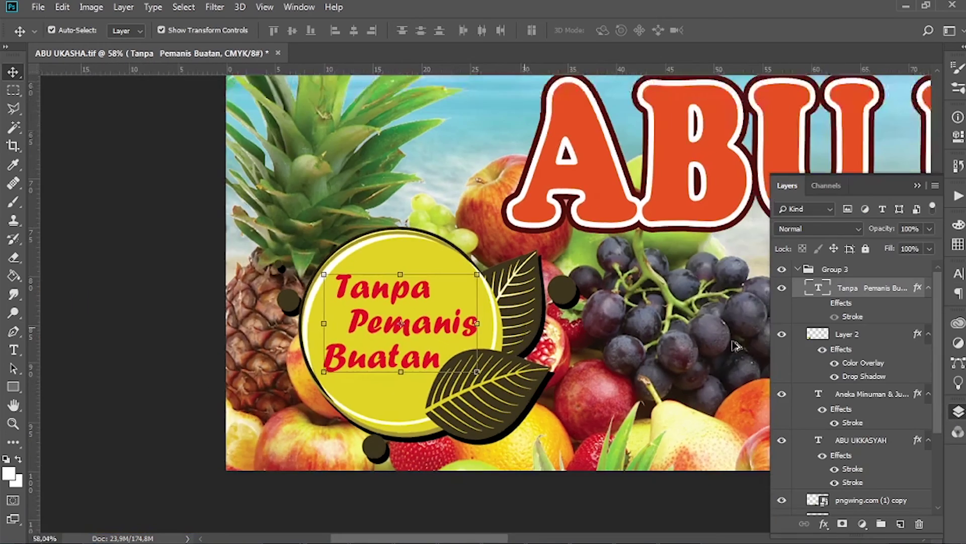
scroll(540, 330, down, 1)
click(834, 316)
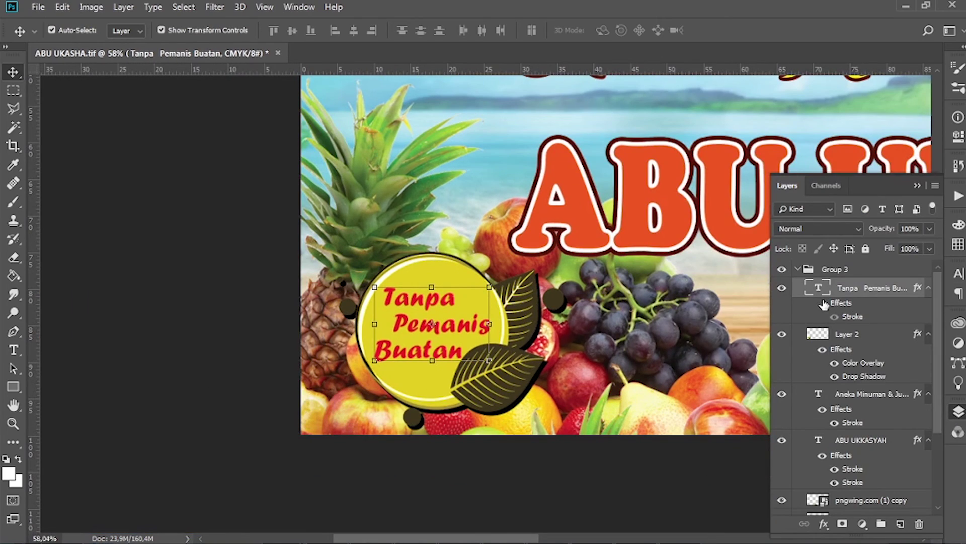
click(823, 306)
- Collapse Group 3 holding the banner layers and close the Layers panel
scroll(204, 210, down, 5)
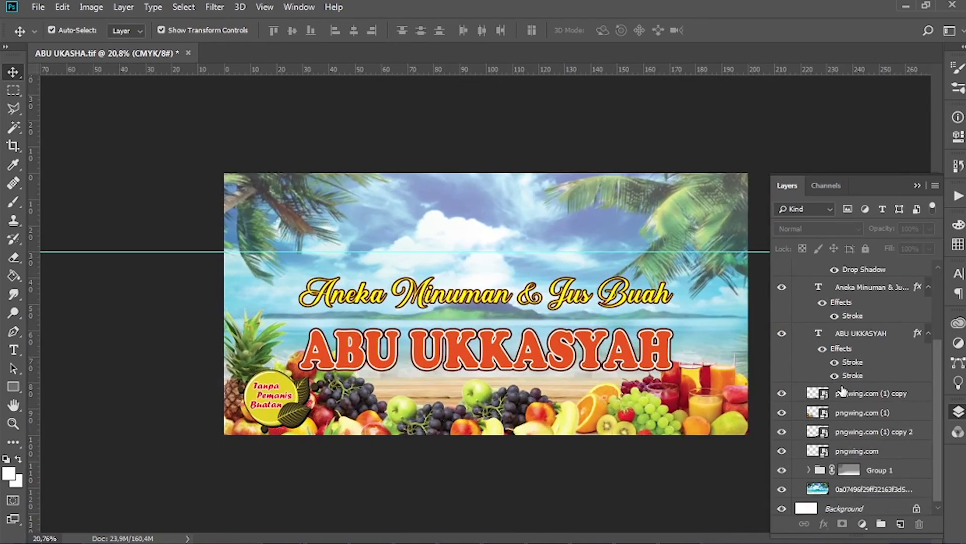
click(805, 271)
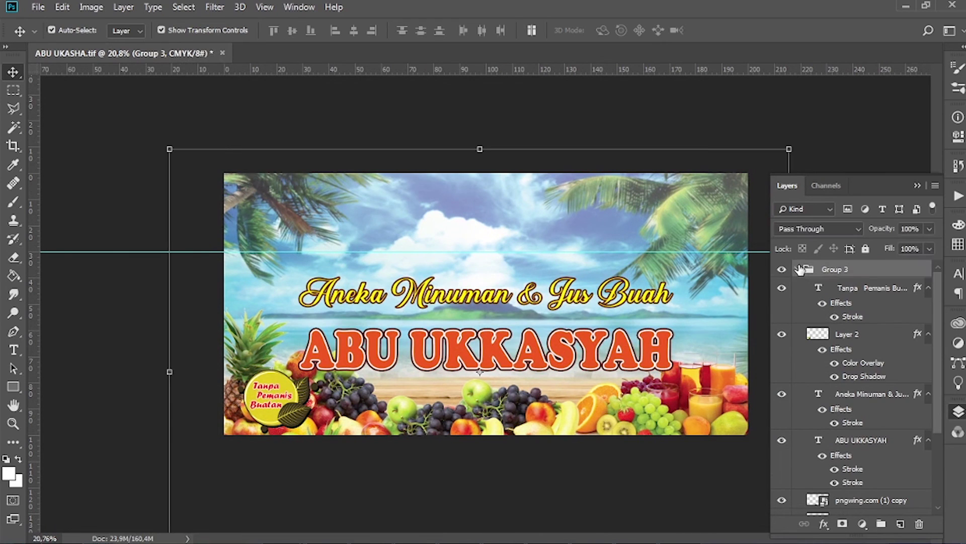
click(624, 114)
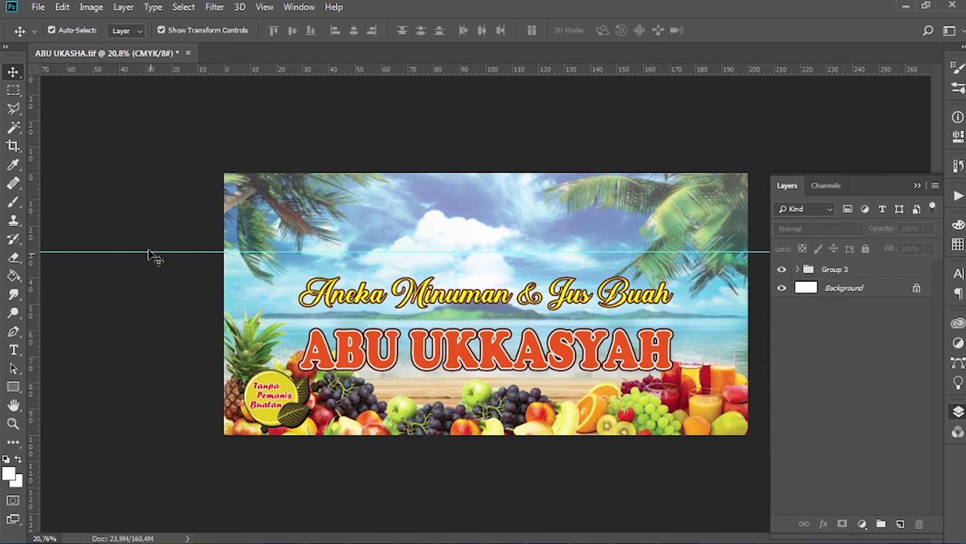
click(918, 187)
scroll(902, 251, up, 2)
scroll(901, 252, up, 1)
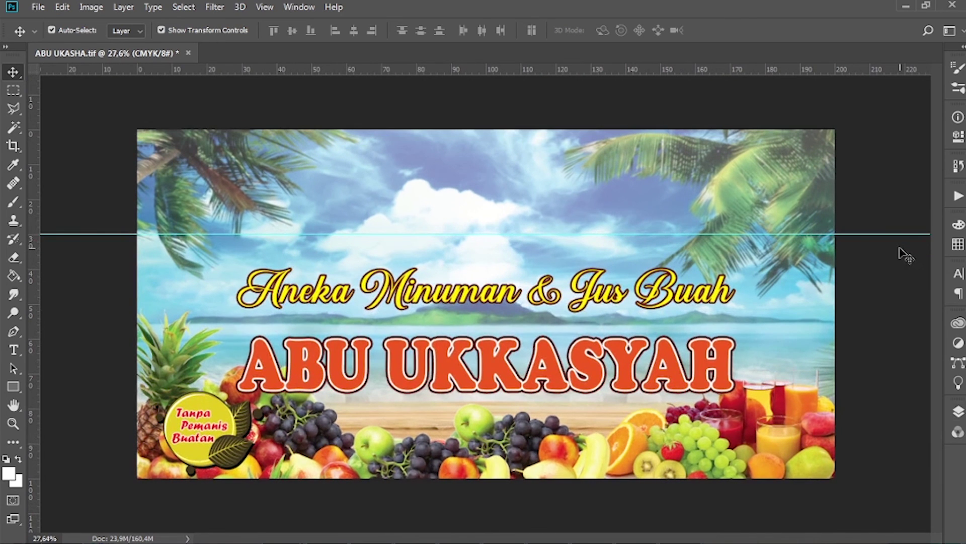
- Turn off Auto-Select and save the finished banner with File > Save
key(ctrl)
click(38, 7)
click(66, 151)
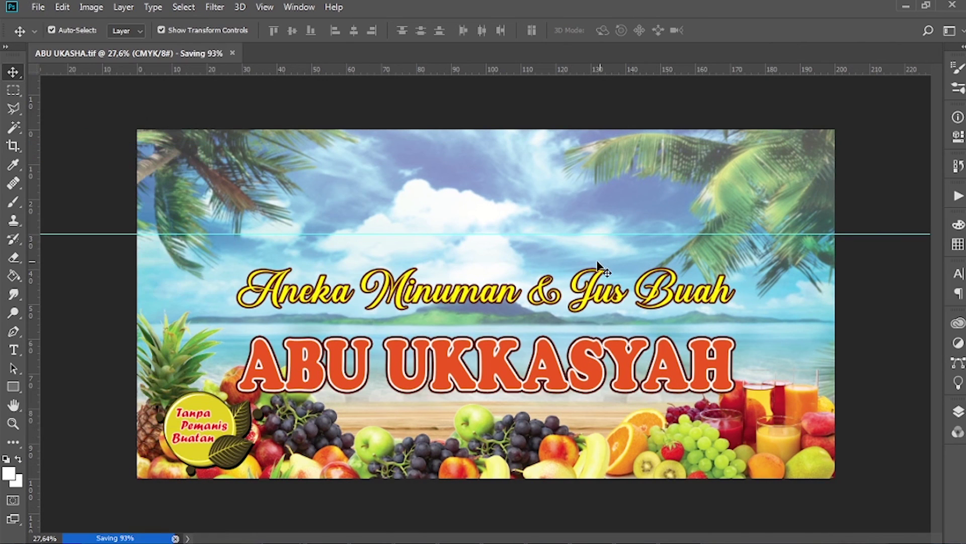